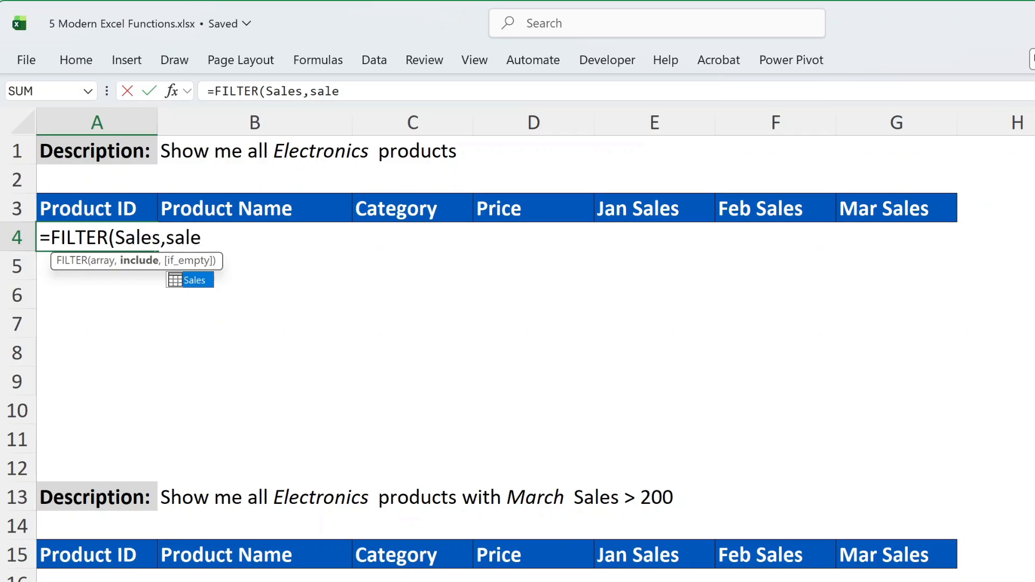
- Complete the formula in A4 as =FILTER(Sales,Sales[Category]="Electronics") and enter it
key("Tab")
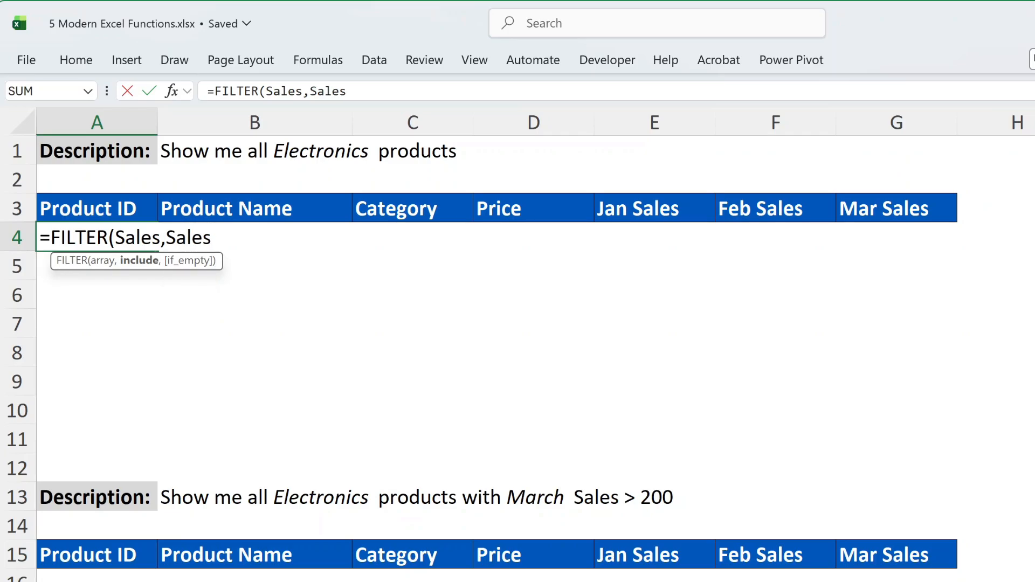
type("[cate")
key("Tab")
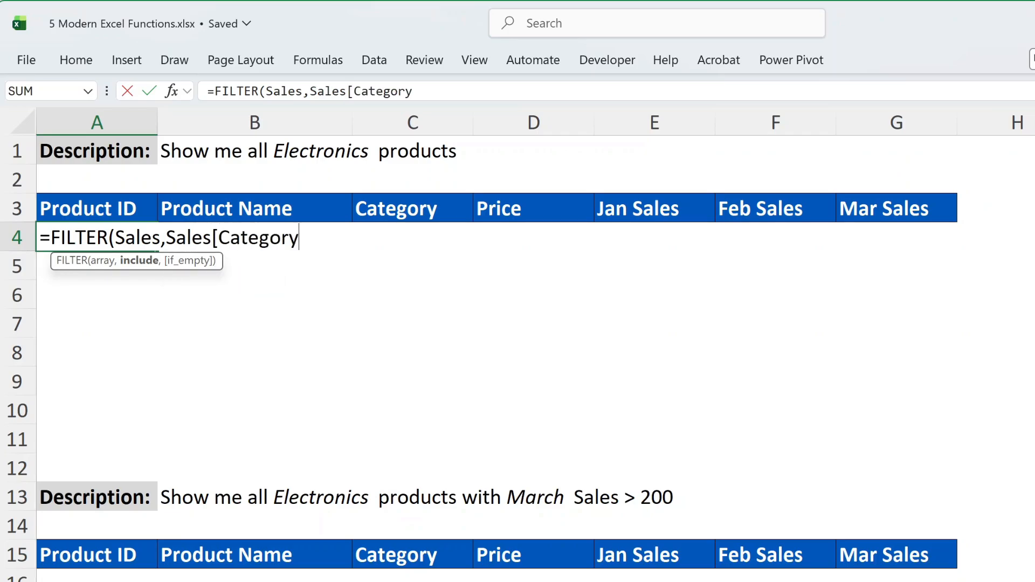
type("]=\"Elec")
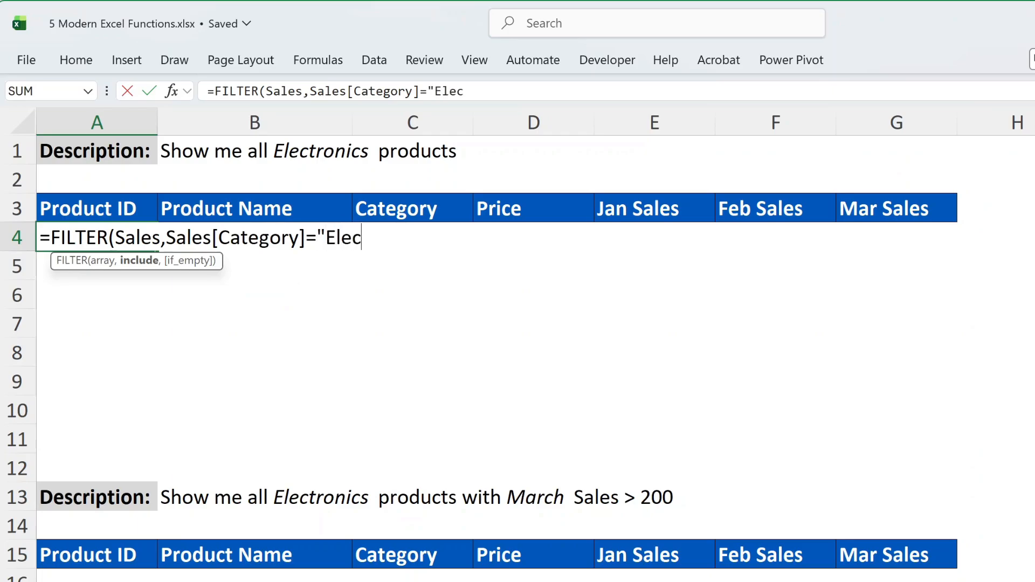
type("tronics\")")
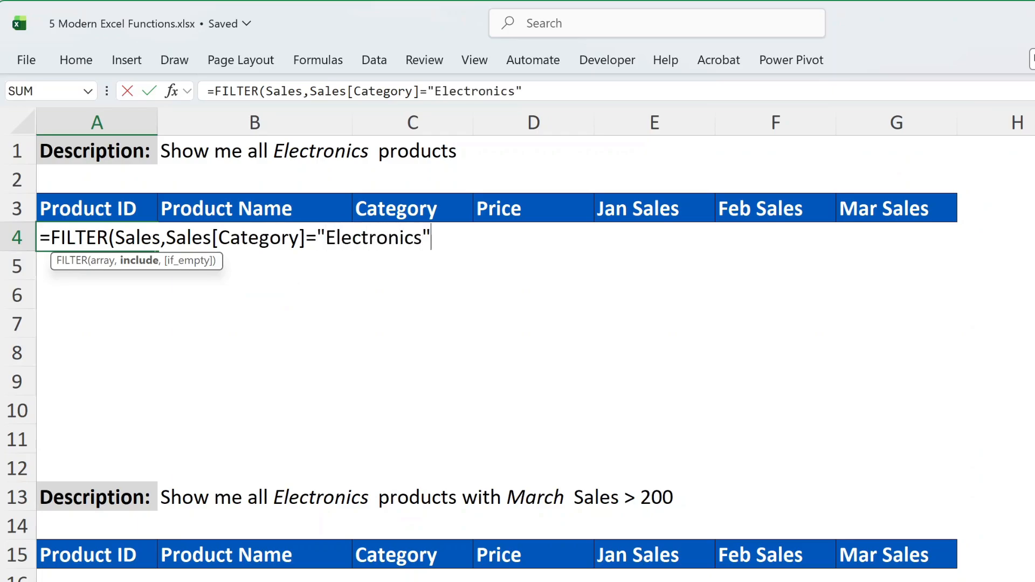
key("Return")
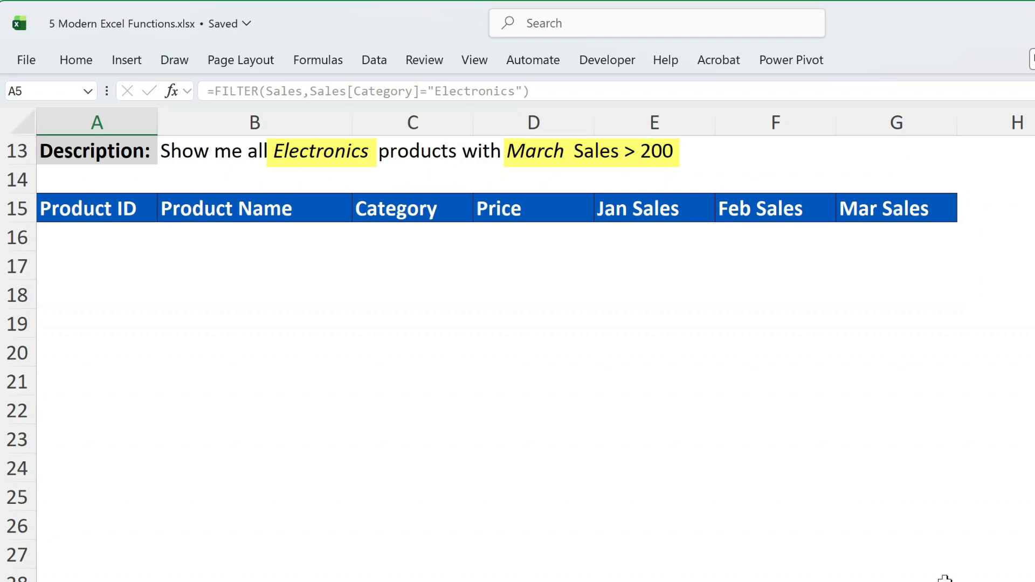
- Start a FILTER formula on the Sales table in cell A16 with the parenthesised condition Sales[Category]="Electronics"
left_click(107, 238)
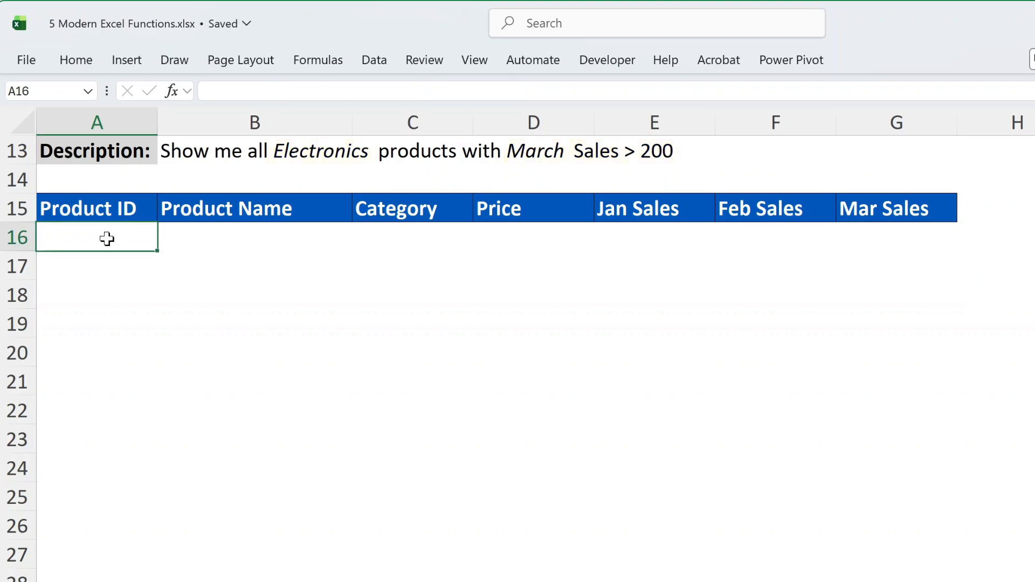
type("=filter")
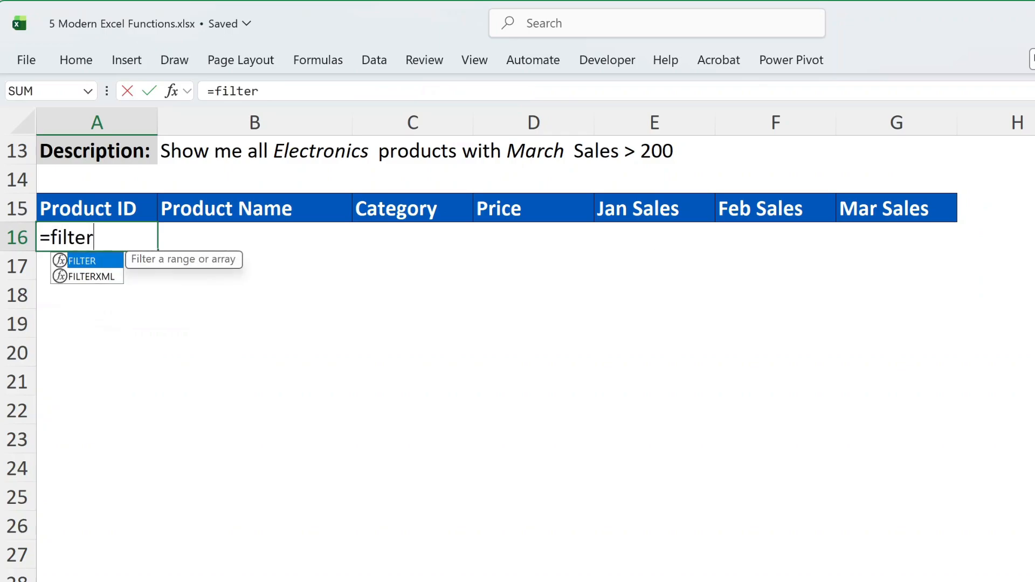
key("Tab")
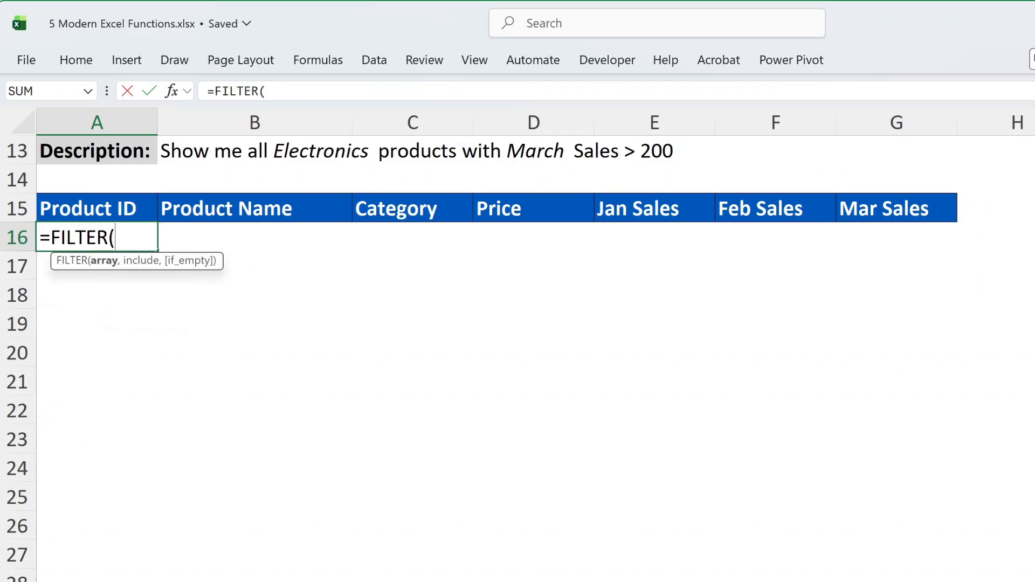
type("sal")
key("Tab")
type(",")
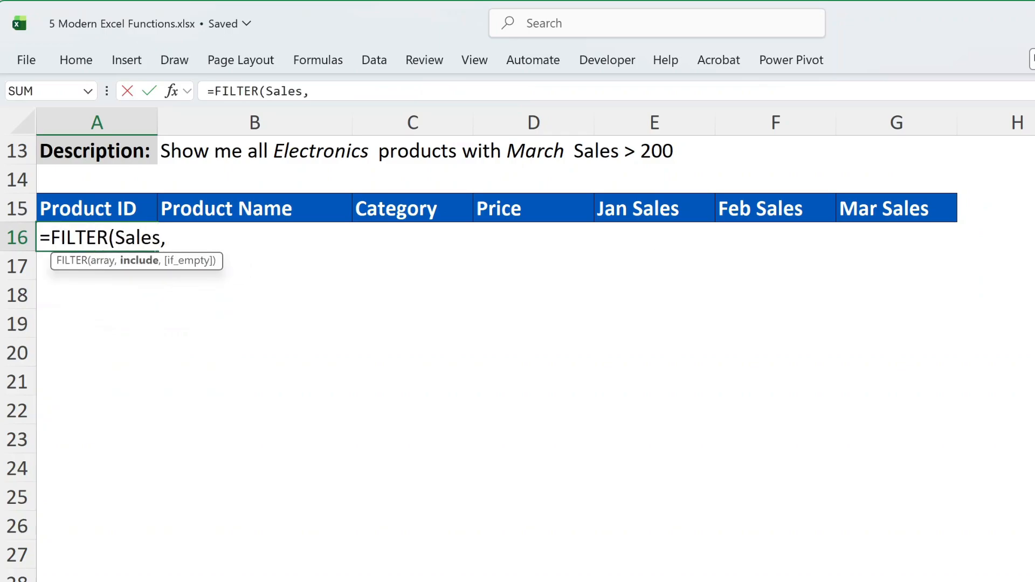
type("(Sale")
key("Tab")
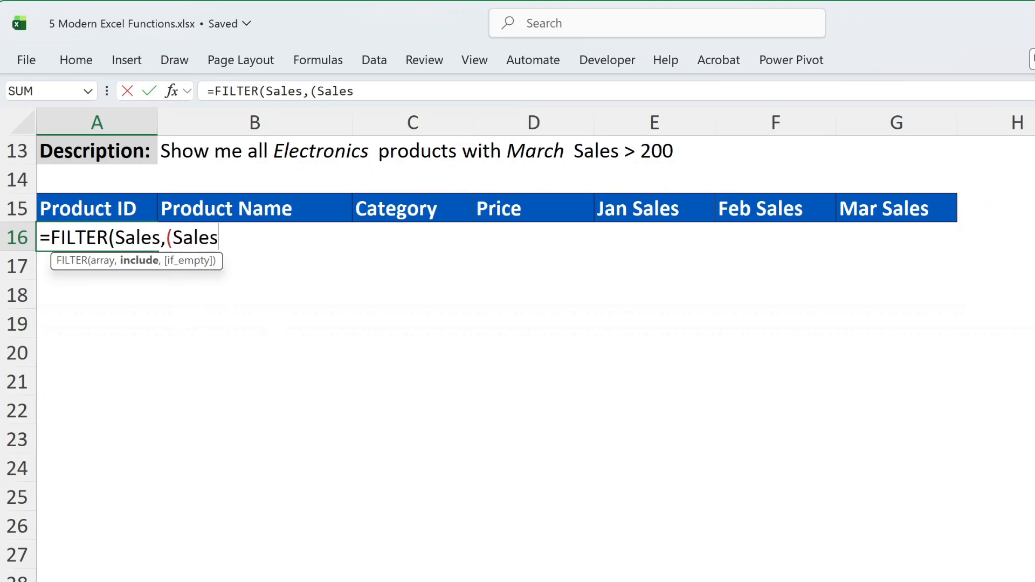
type("[Ca")
key("Tab")
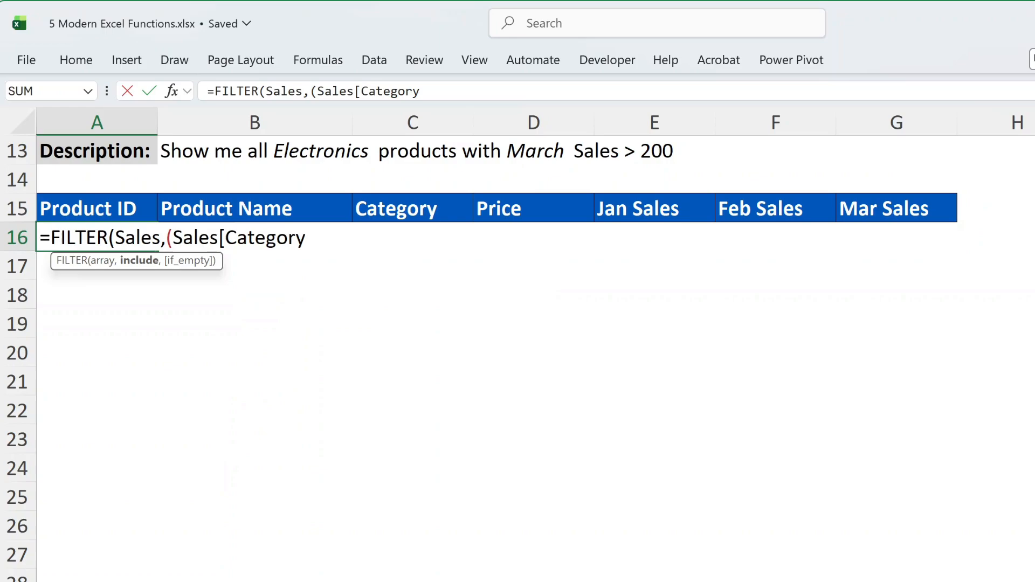
type("]=\"Elec")
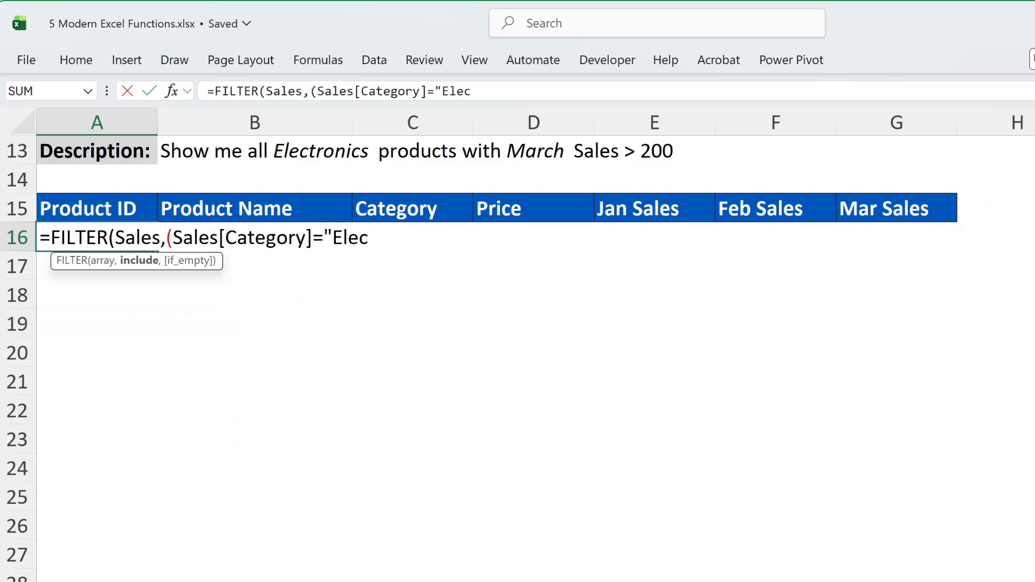
type("tronics")
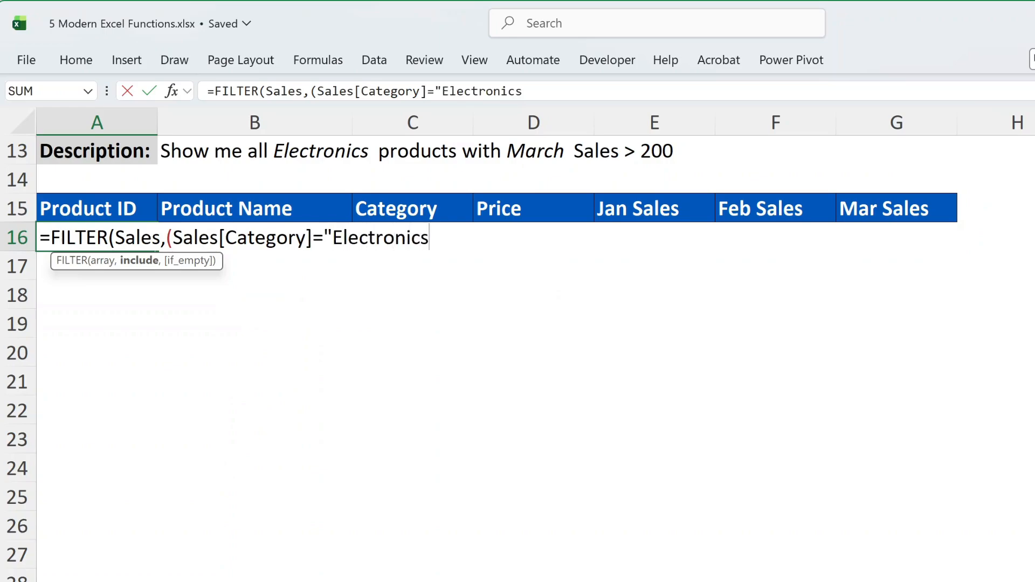
- Multiply the category condition by (Sales[Mar Sales]>200), then close and enter the FILTER formula
type("\")*(sa")
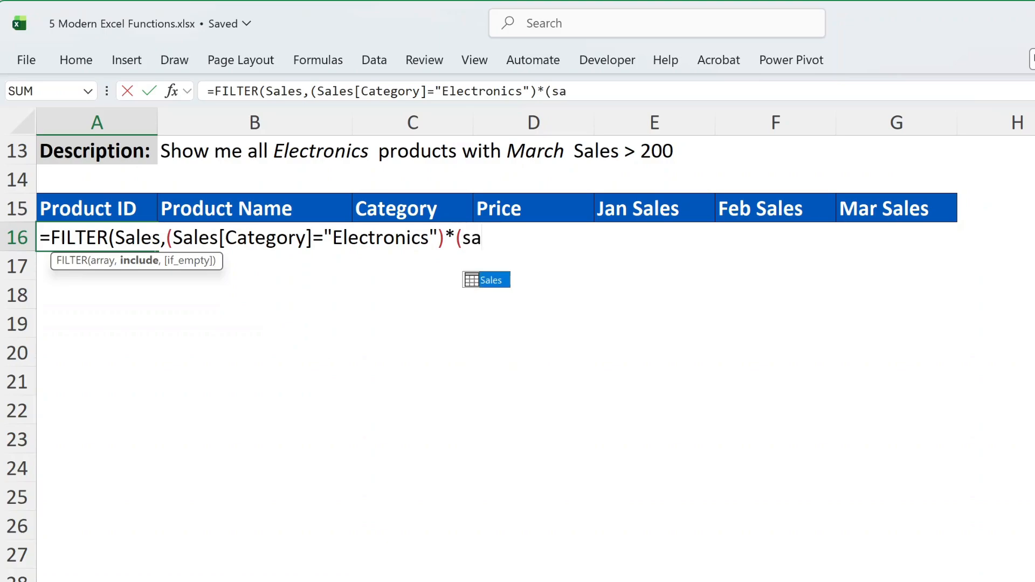
type("le")
key("Tab")
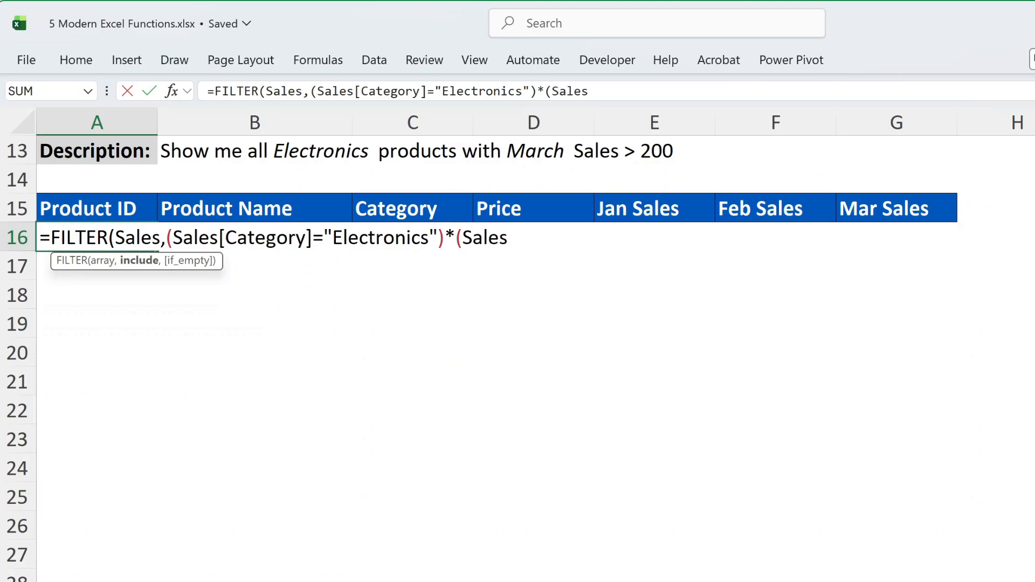
type("[Mar")
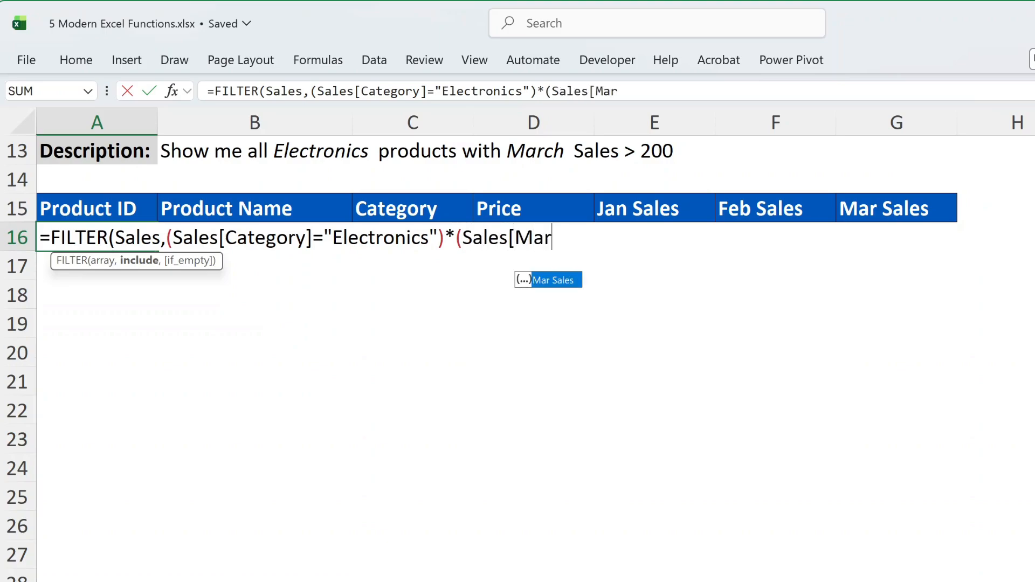
key("Tab")
type("]")
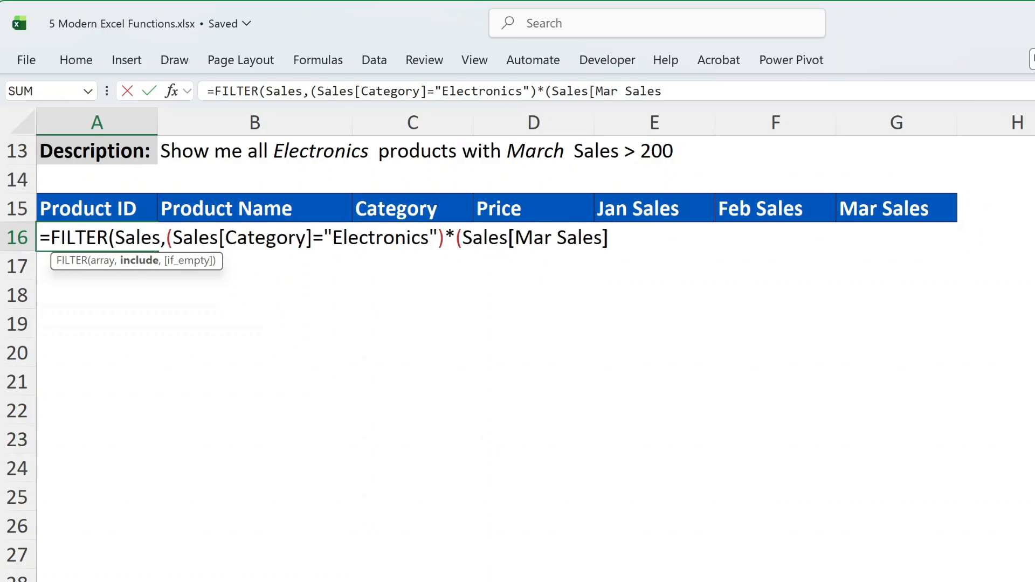
type(">200))")
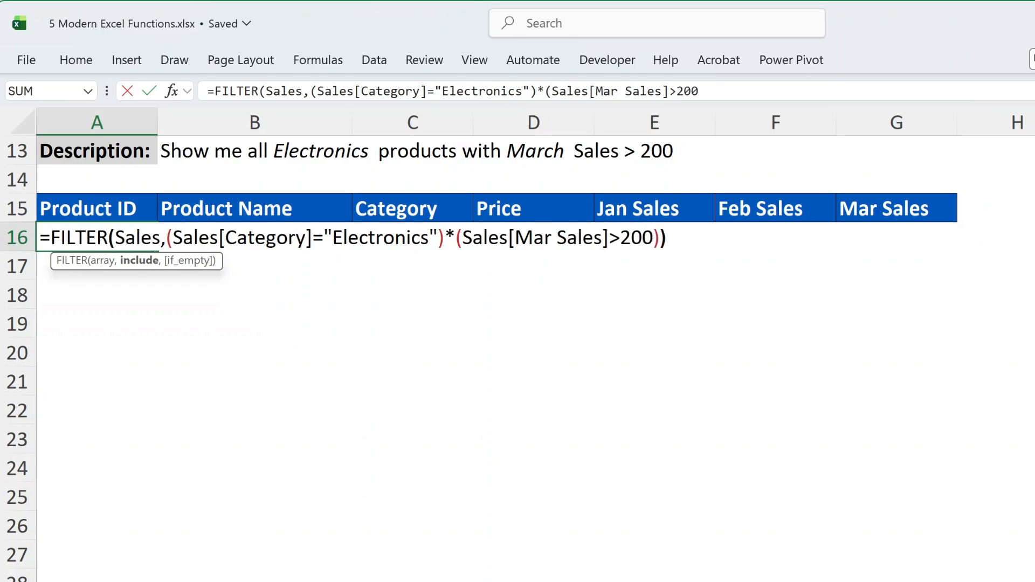
key("Return")
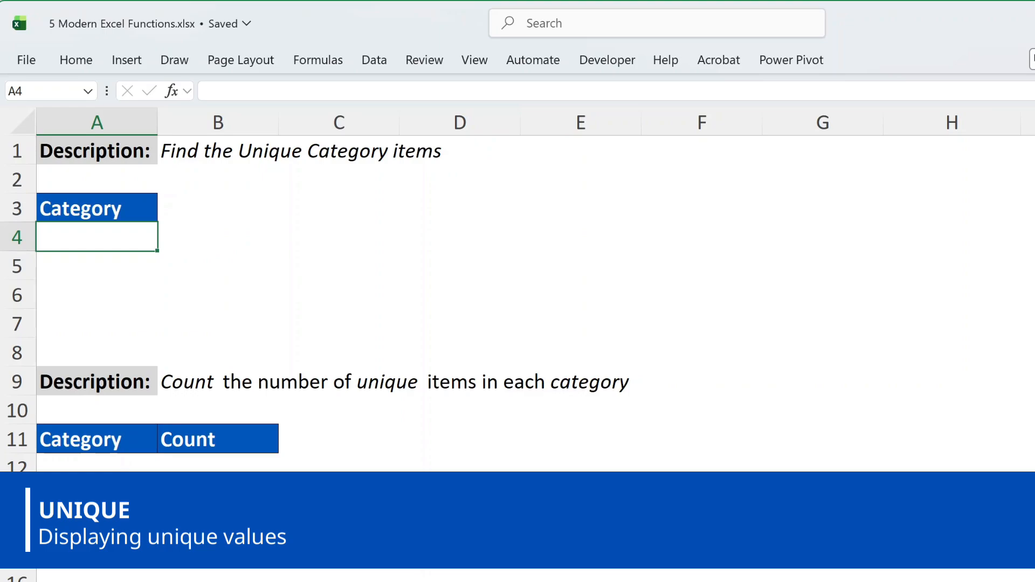
- Enter =UNIQUE(Sales[Category]) in cell A4 under the Category header to list the unique categories
type("=unique")
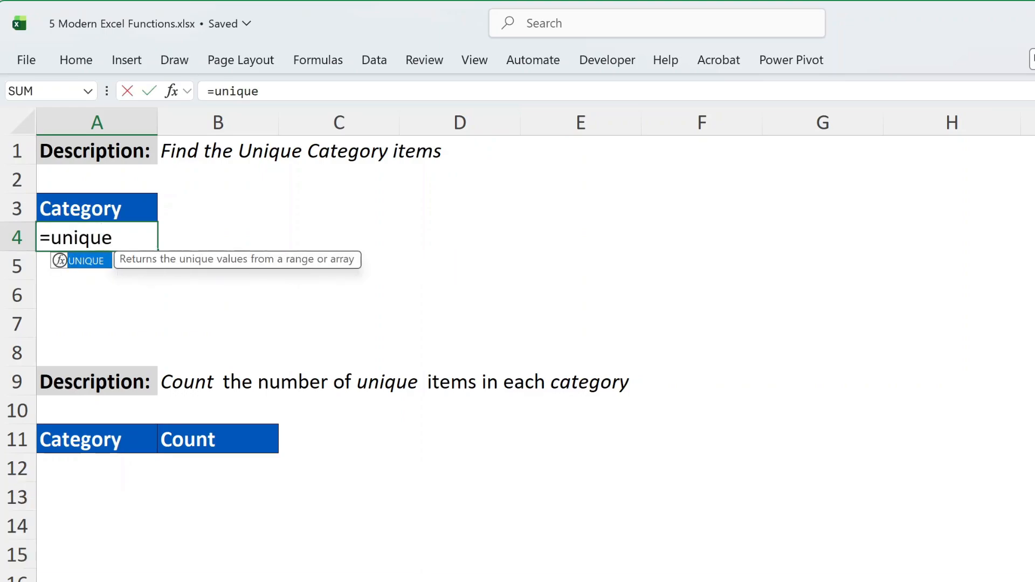
key("Tab")
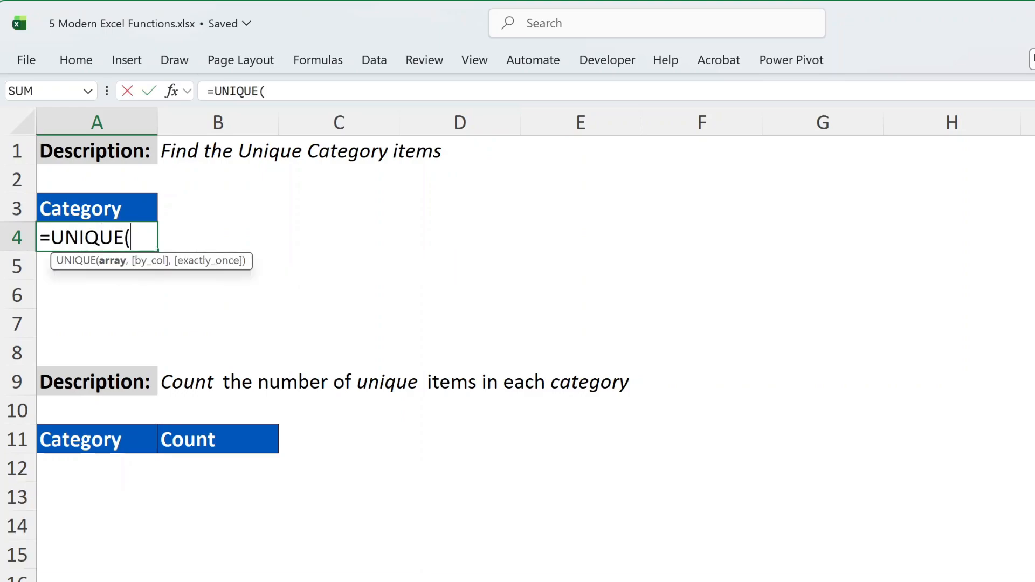
type("sales")
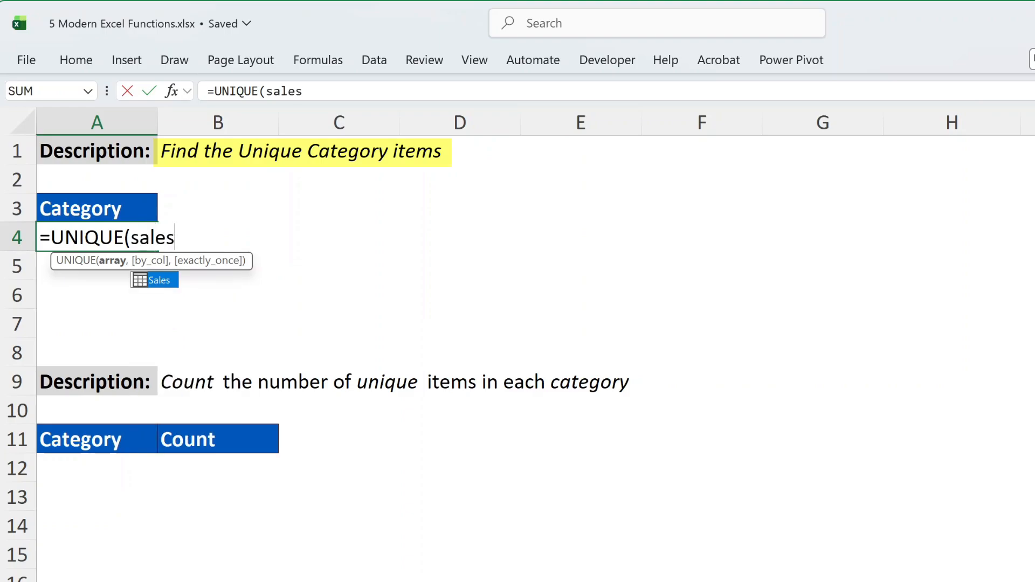
key("Tab")
type("[c")
key("Tab")
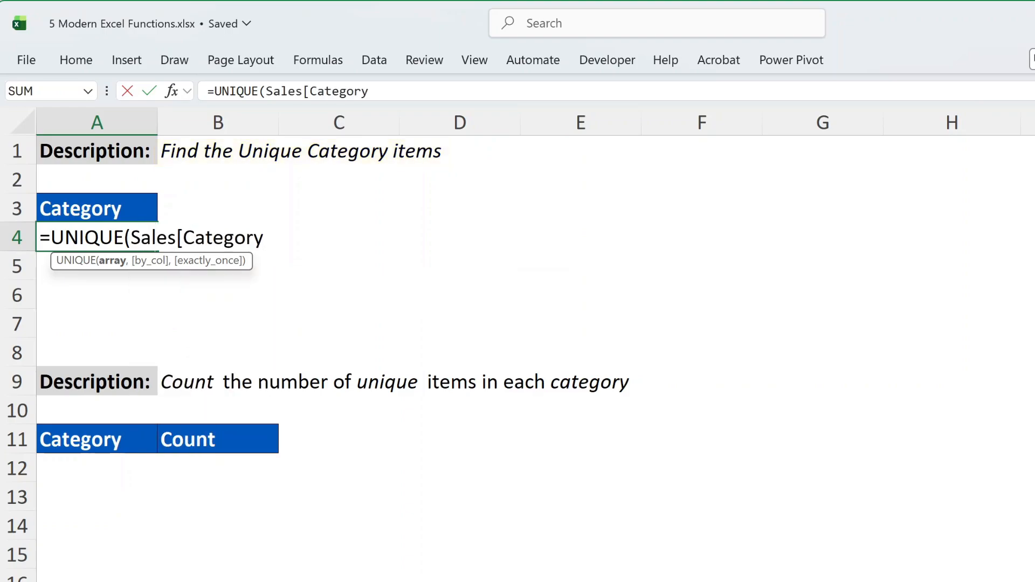
type("])")
key("Return")
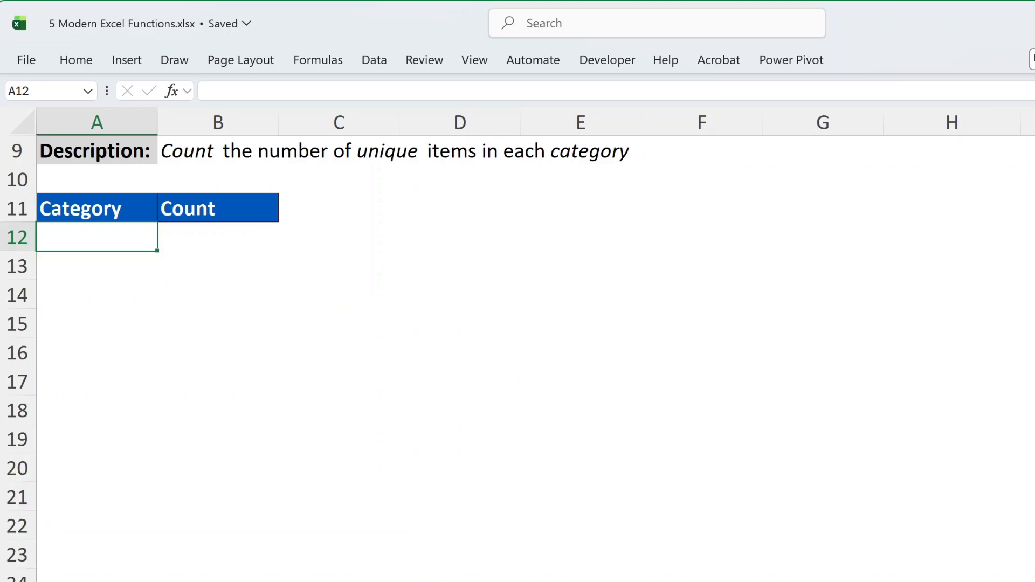
- Start a multi-line LET formula in cell A12 that defines categories as UNIQUE(Sales[Category]) on its own line
type("=let")
key("Tab")
key("alt+Return")
type("cate")
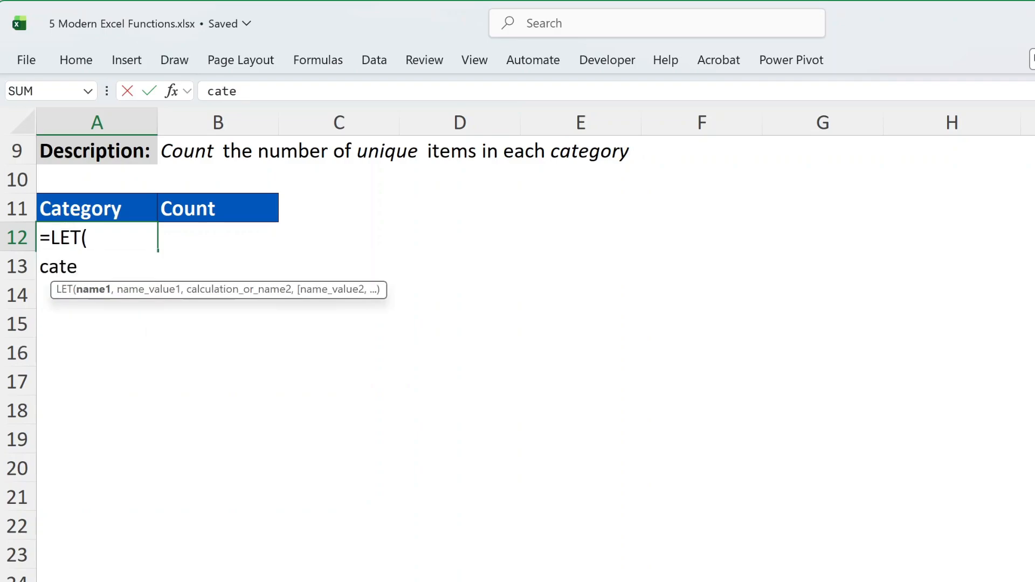
type("gories, ")
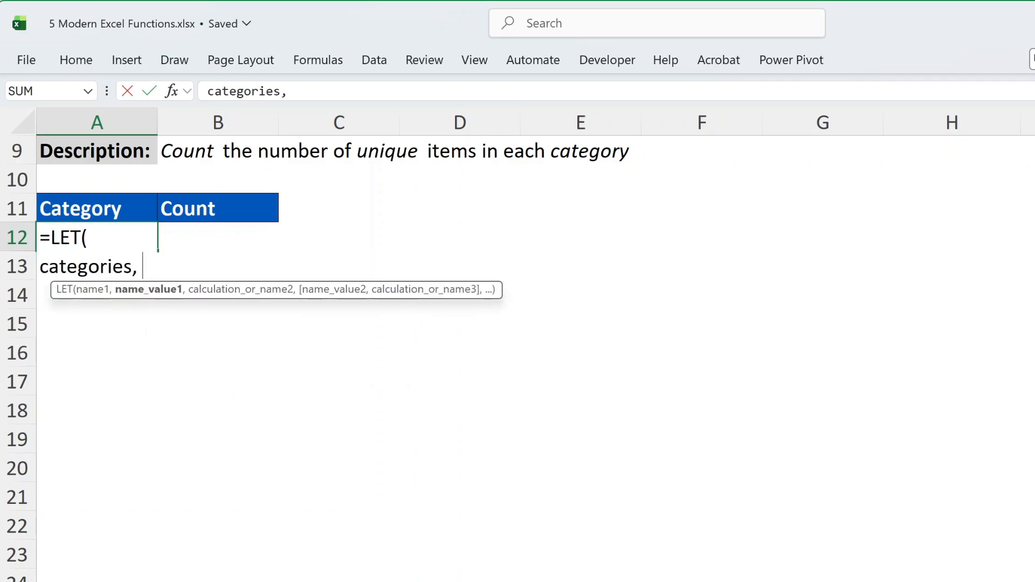
type("Uni")
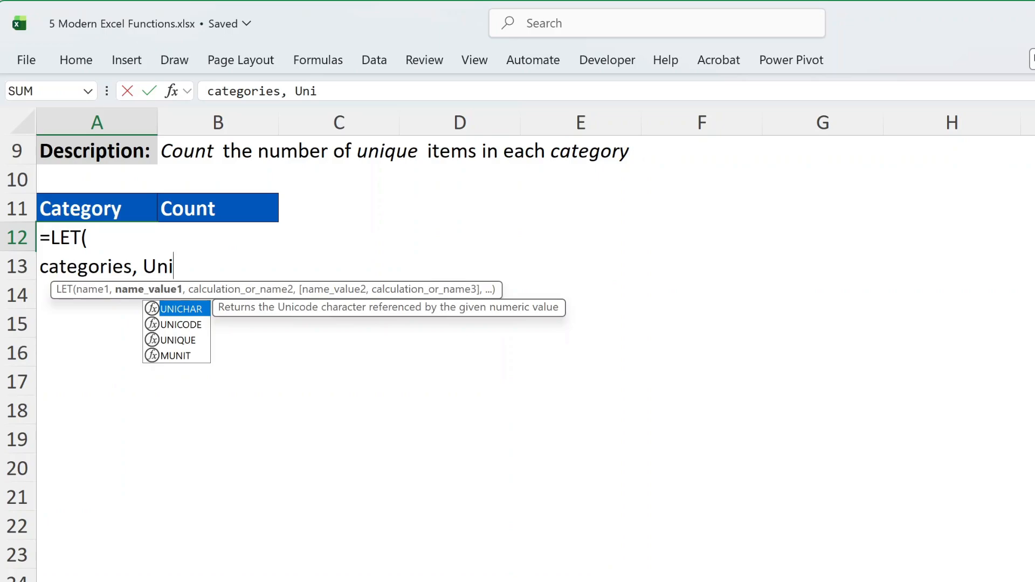
key("Down")
key("Down")
key("Tab")
type("Sales[")
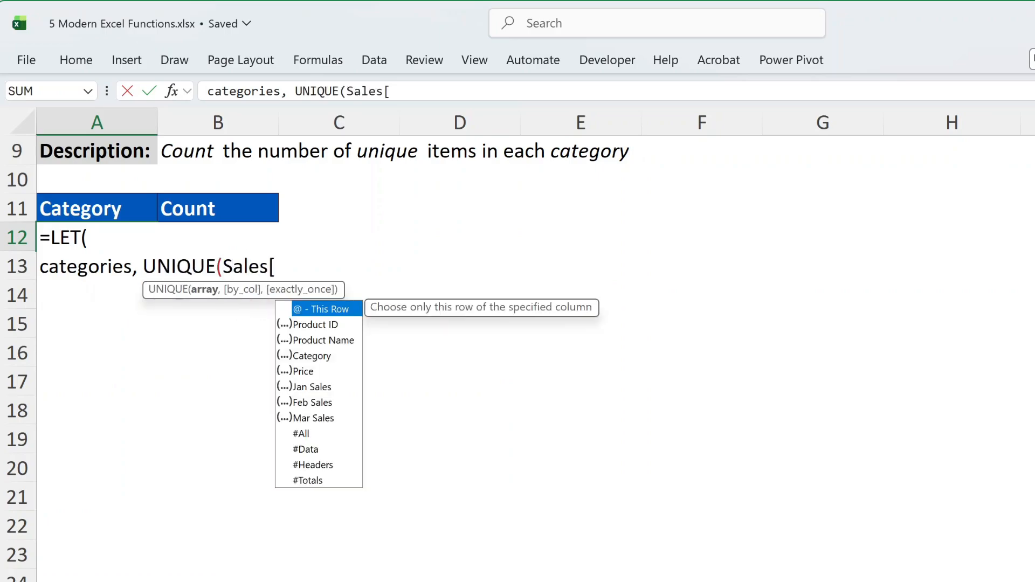
type("Category")
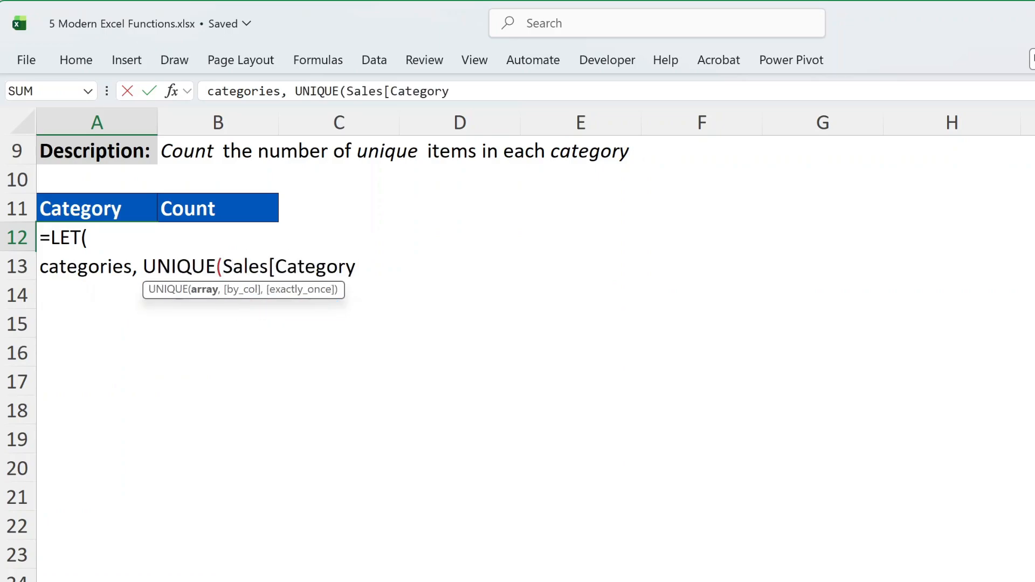
type("]),")
key("alt+Return")
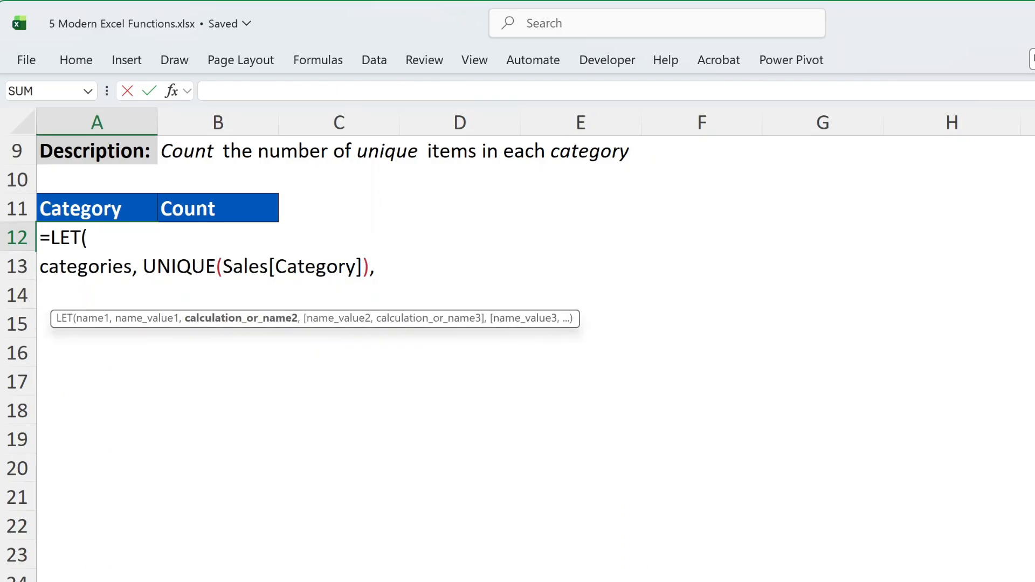
- Add a counts name to the LET formula, opening its value as MAP over categories and moving to a new line
type("counts")
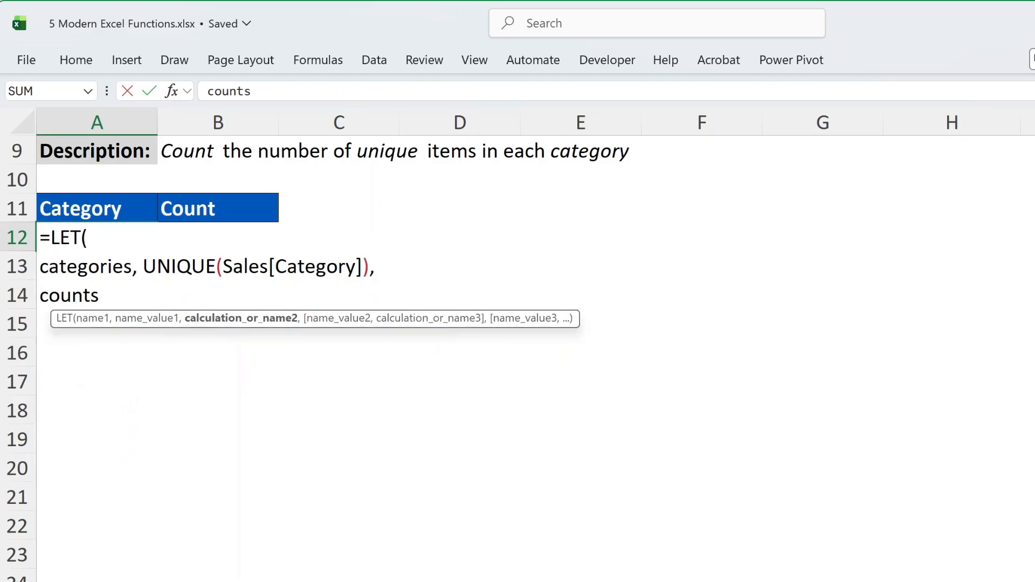
type(",")
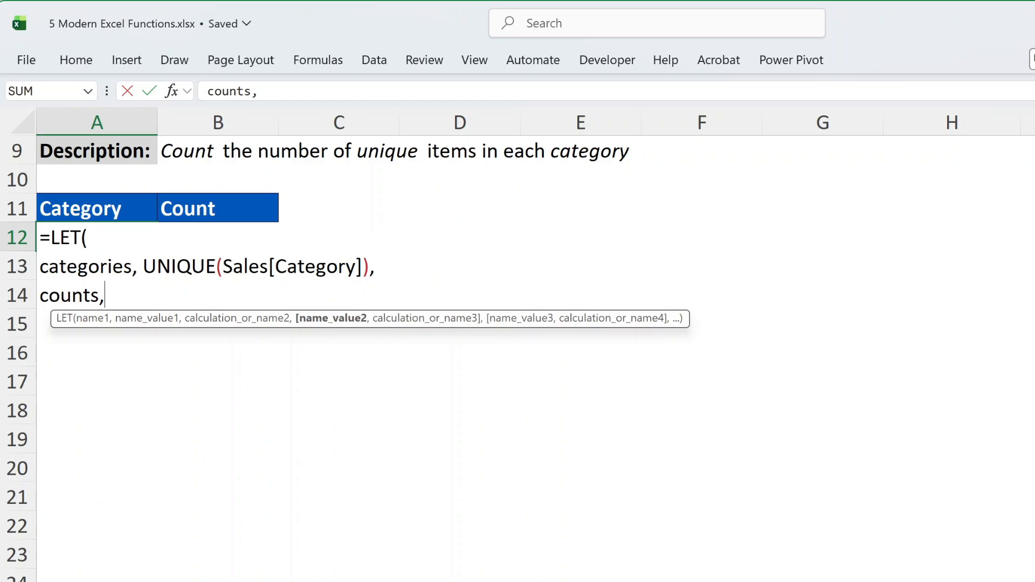
type("MAP")
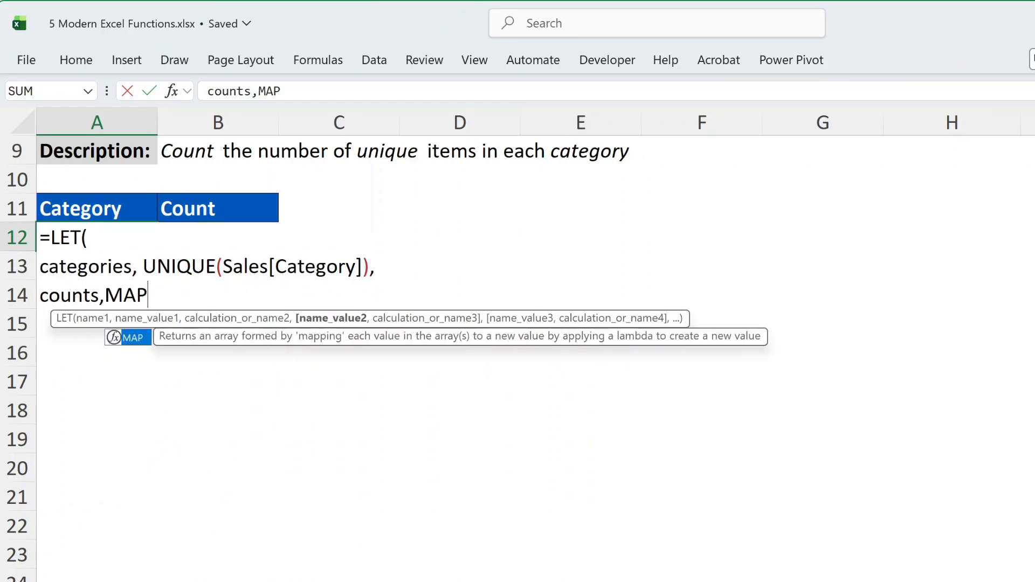
type("(")
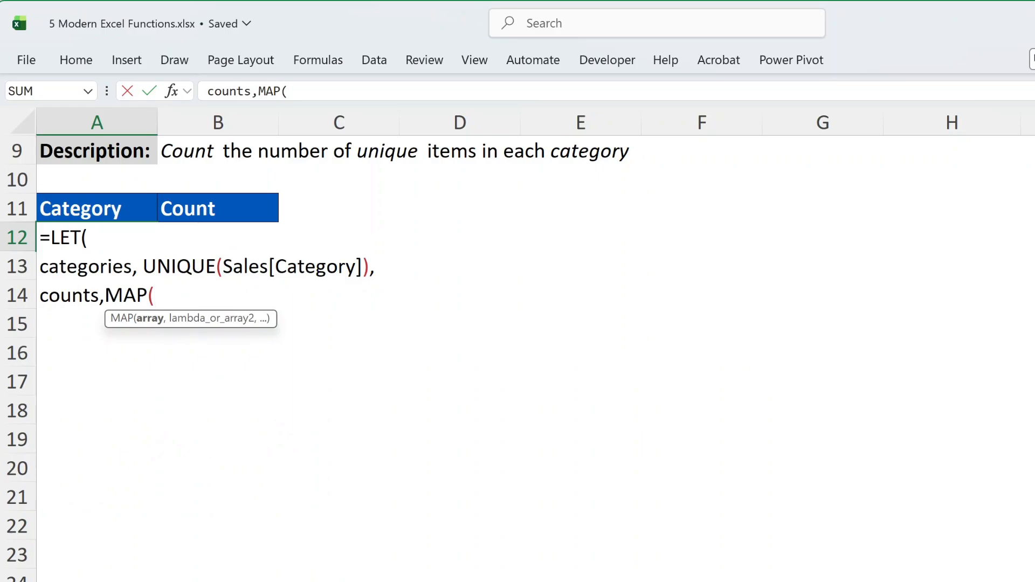
type("categories, ")
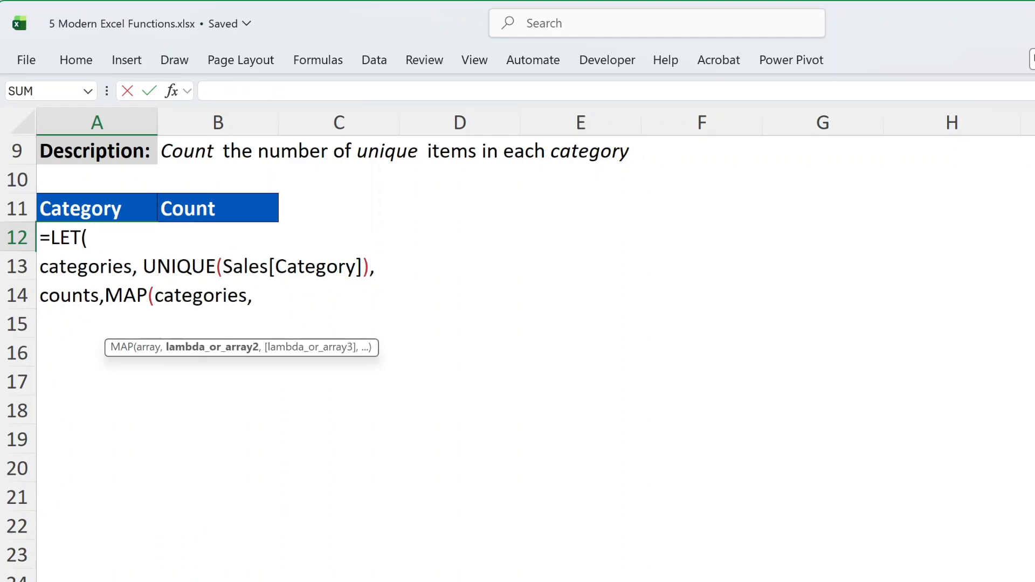
- Give MAP the function LAMBDA(cat,COUNTIFS(Sales[Category],cat)), close it with a comma and begin a new line
type("LAMBD")
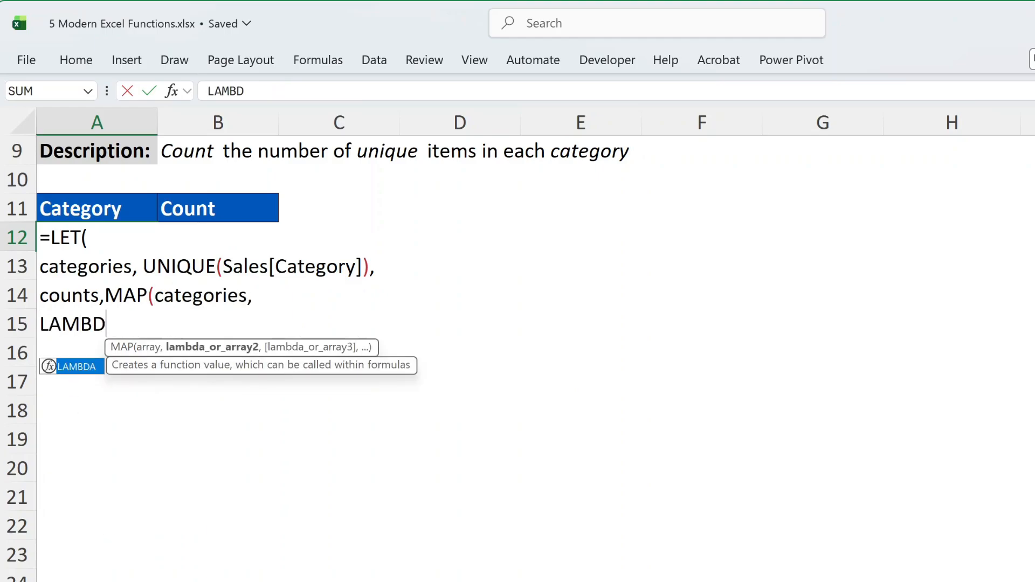
key("Tab")
type("cat,")
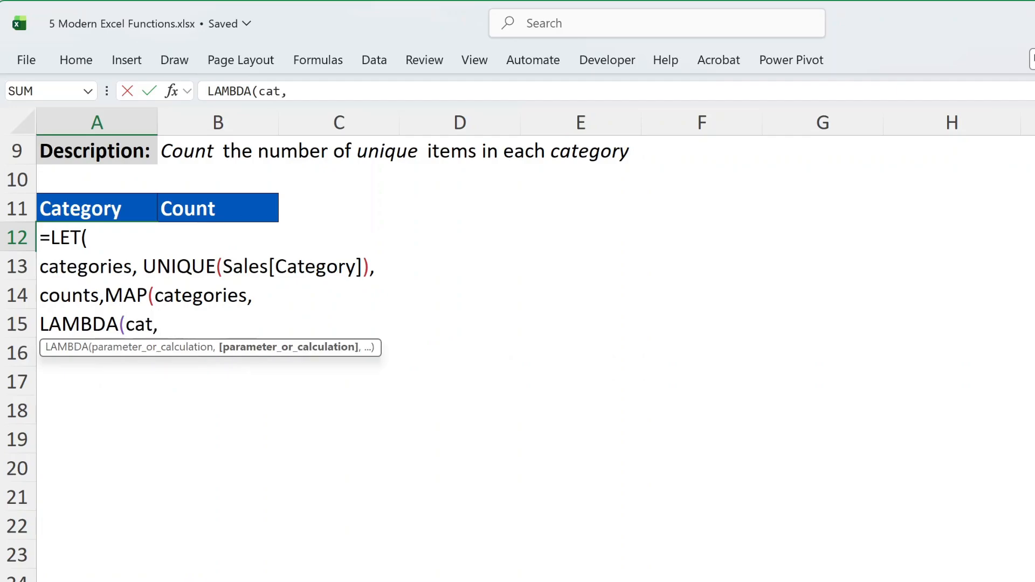
type("countifs")
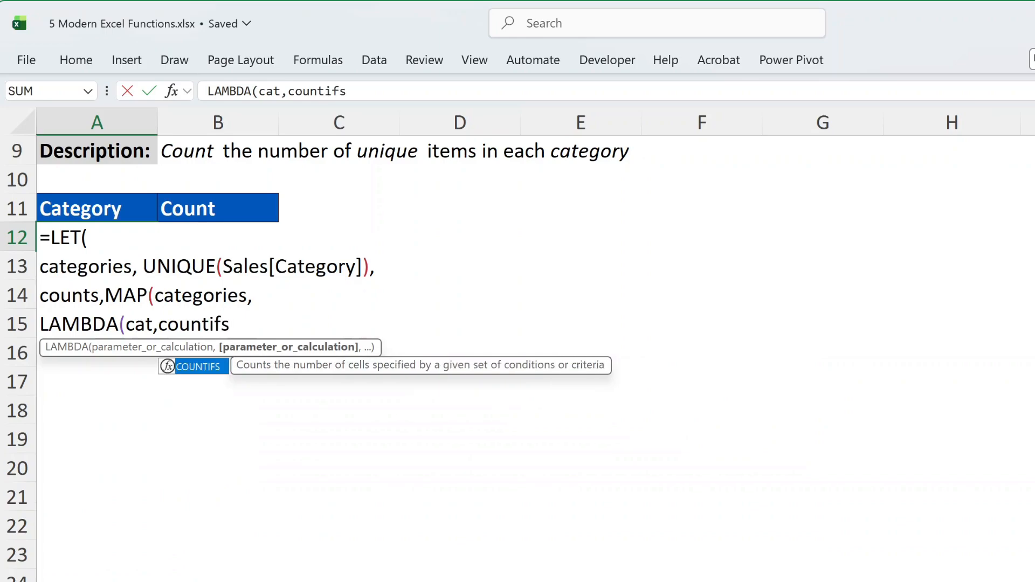
key("Tab")
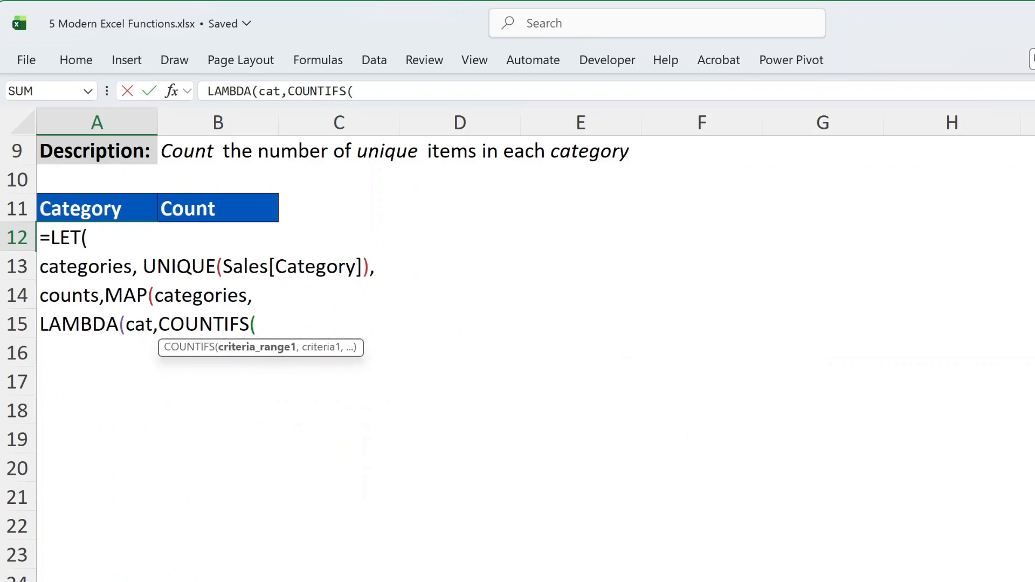
type("Sales[cat")
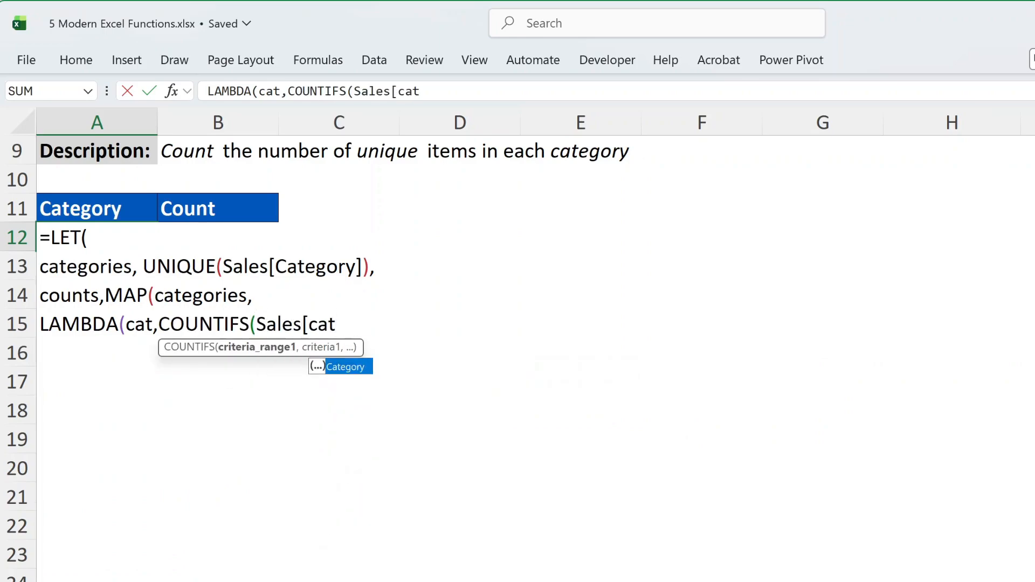
key("Tab")
type("],")
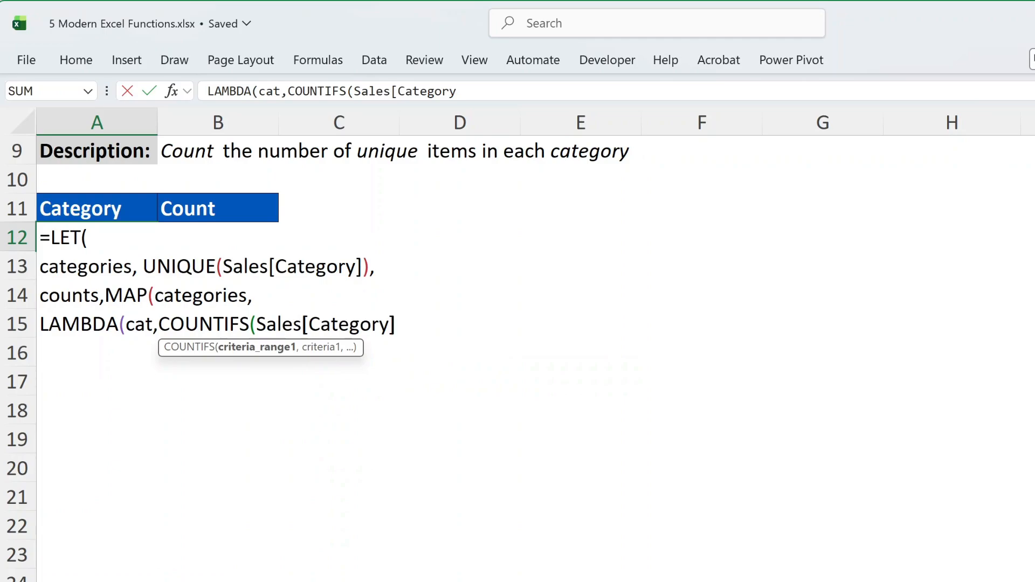
type("cat")
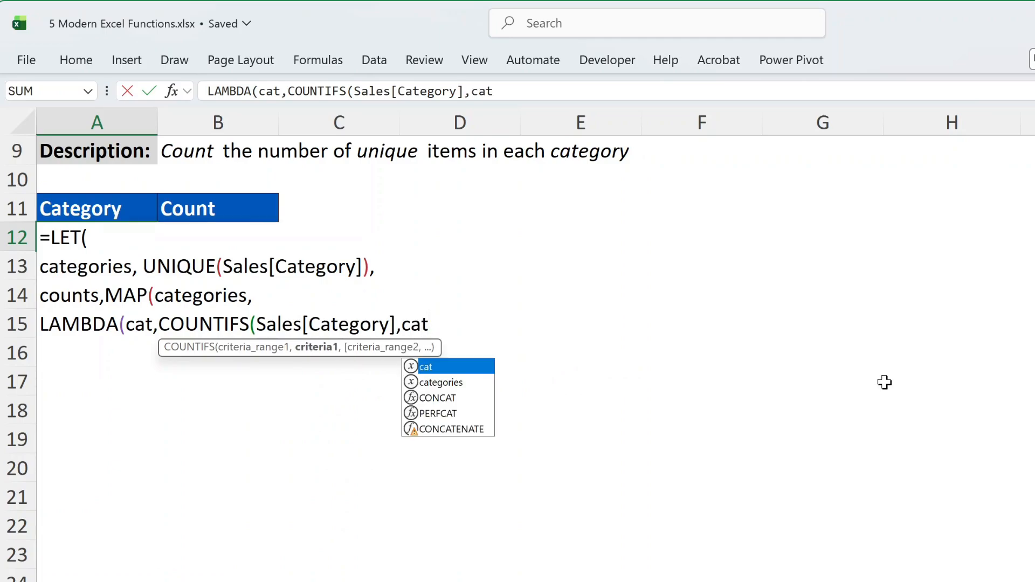
type("))), ")
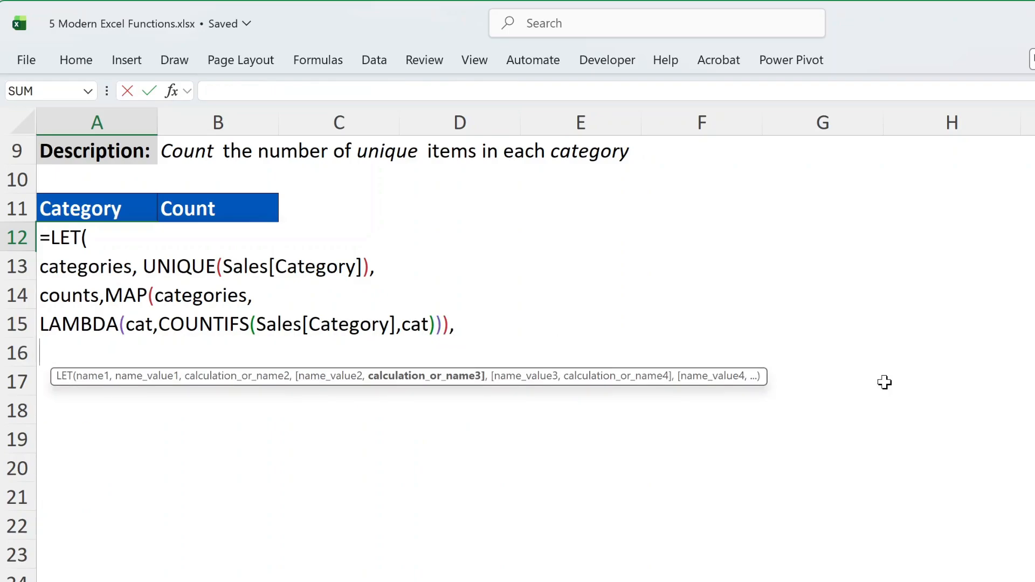
- Set the LET formula's final calculation to HSTACK(categories,counts), close LET on its own line and enter the formula
type("HSTACK(")
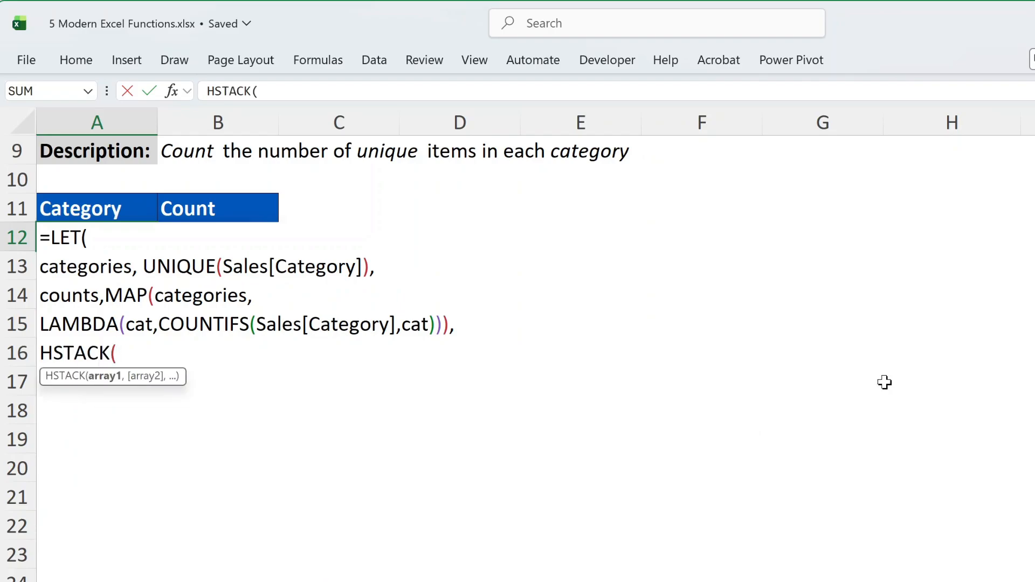
type("categories")
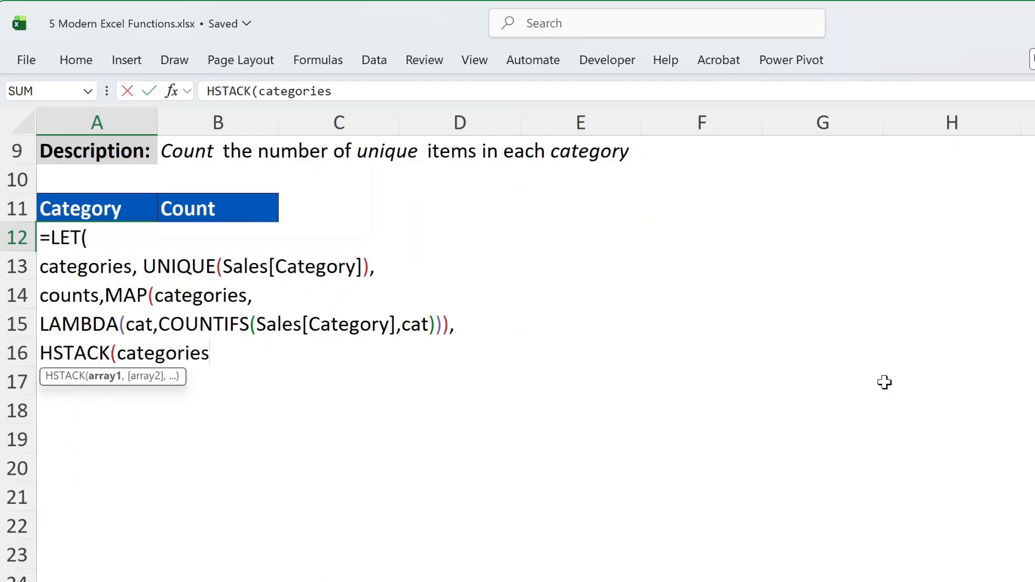
type(",counts")
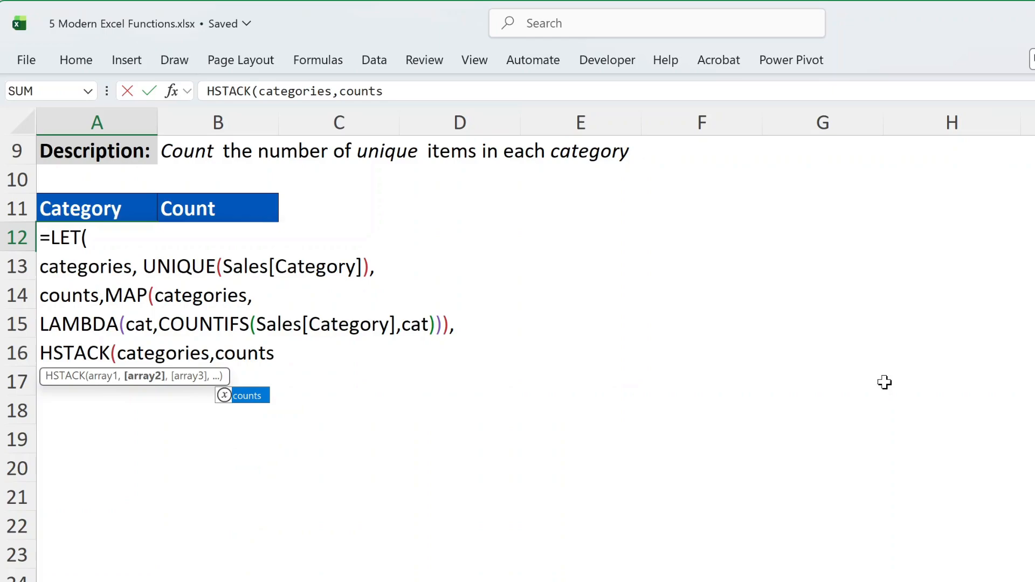
type(")")
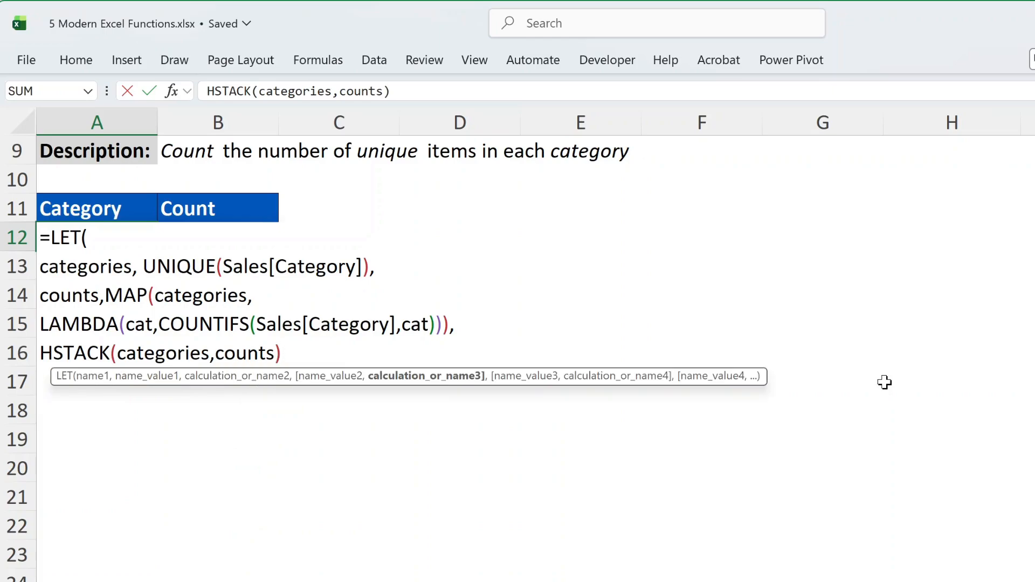
key("alt+Return")
type(")")
key("Return")
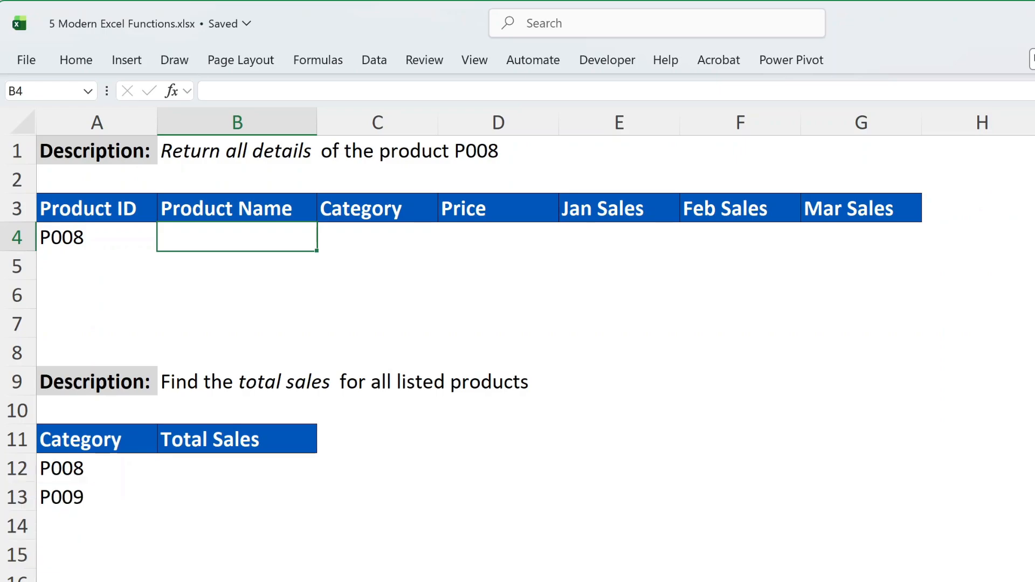
- Start an XLOOKUP formula in cell B4 with A4 as lookup value and Sales[Product ID] as lookup array
type("=xlook")
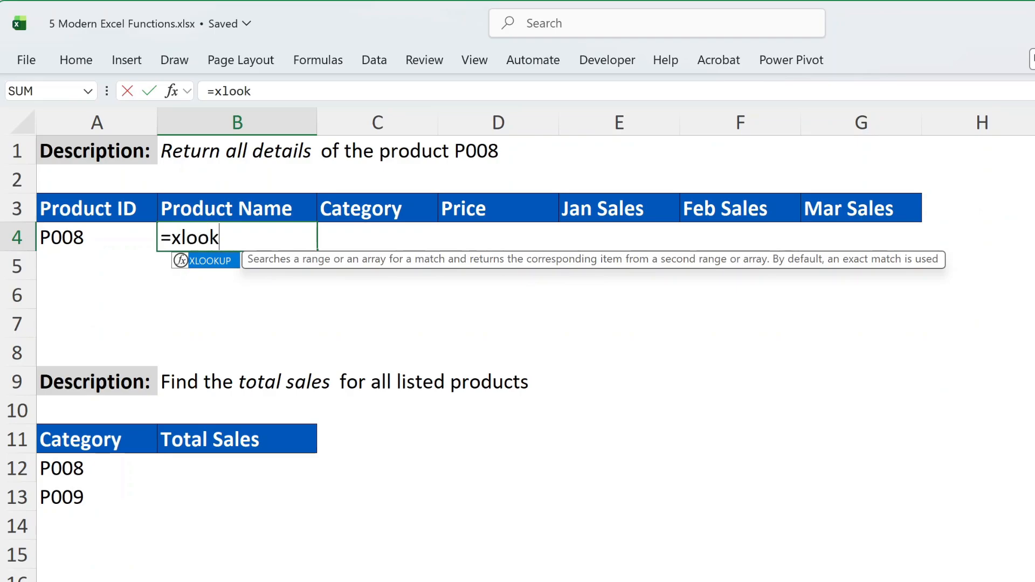
key("Tab")
type("A")
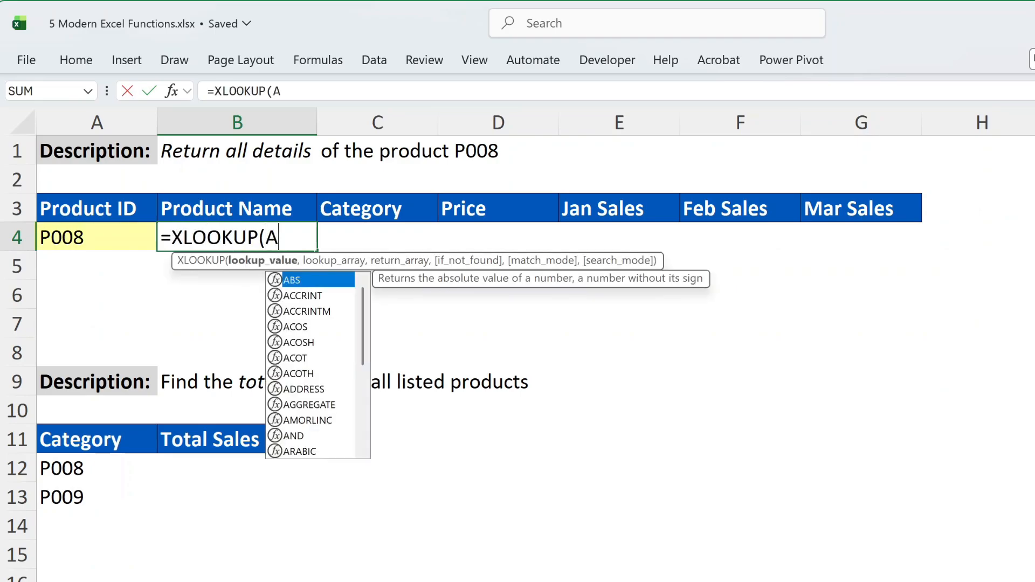
type("4,")
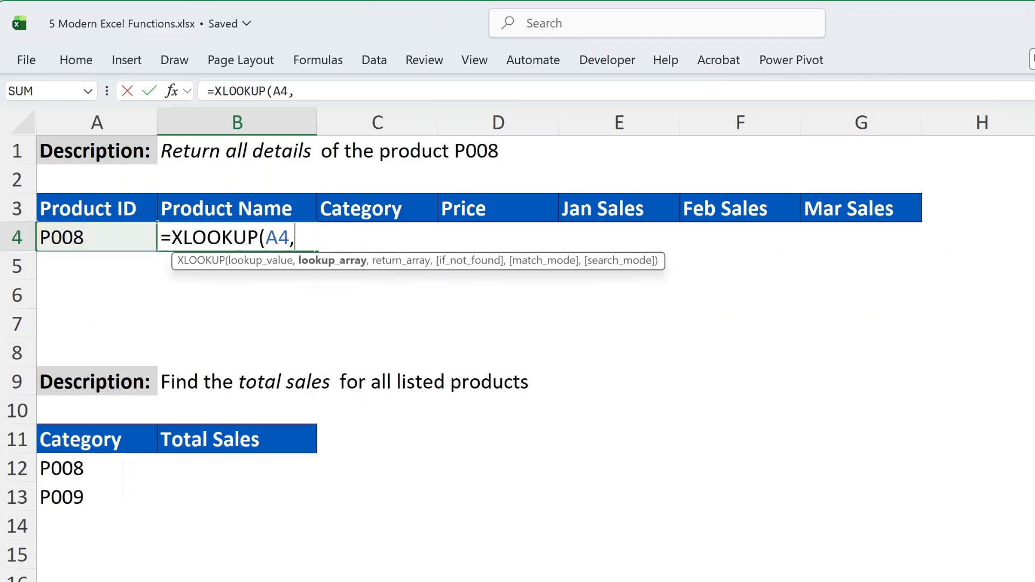
type("Sales[")
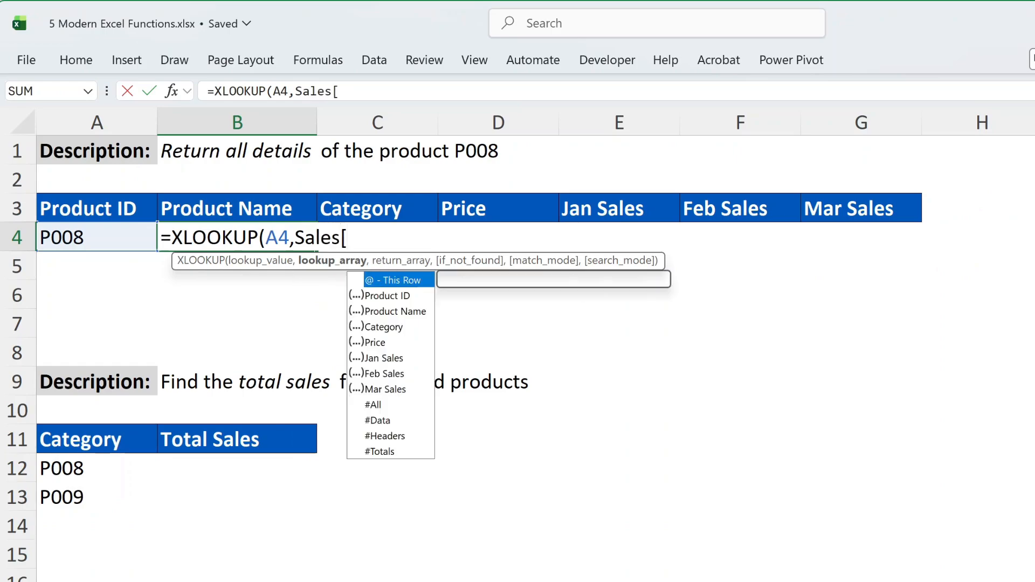
type("Pr")
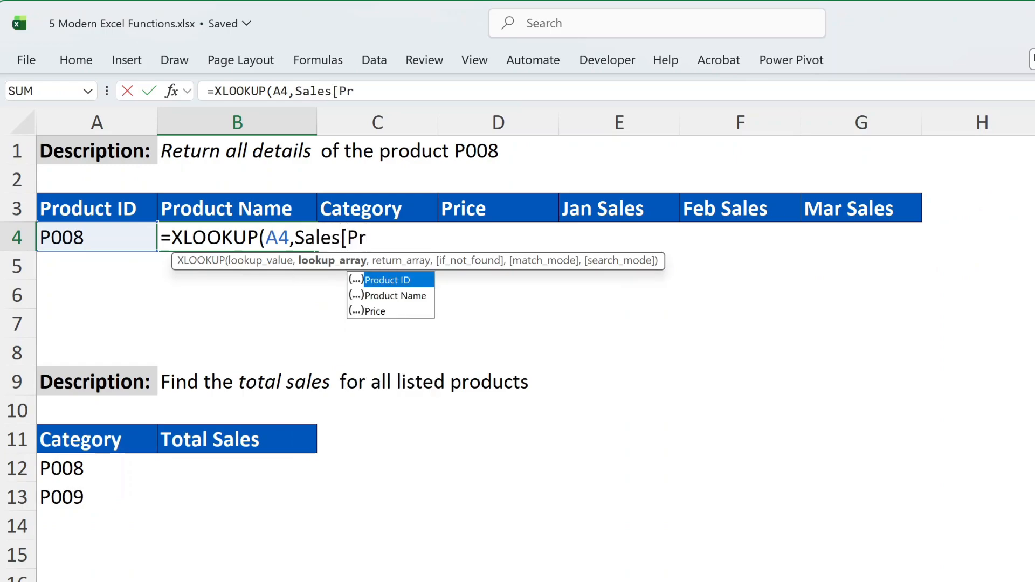
key("Tab")
type("],")
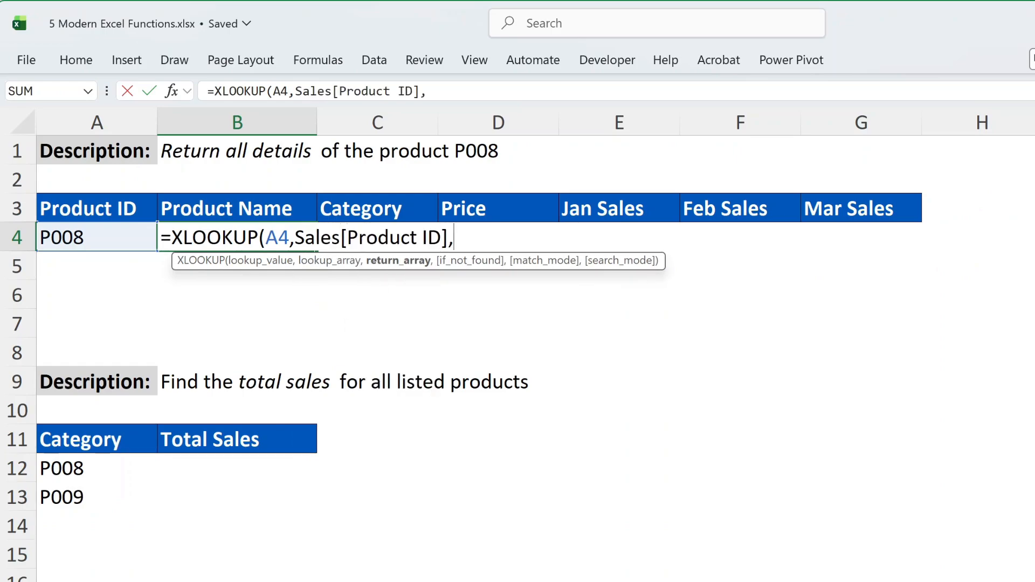
- Use Sales[[Product Name]:[Mar Sales]] as the XLOOKUP return array, then close and enter the formula
type("Sales")
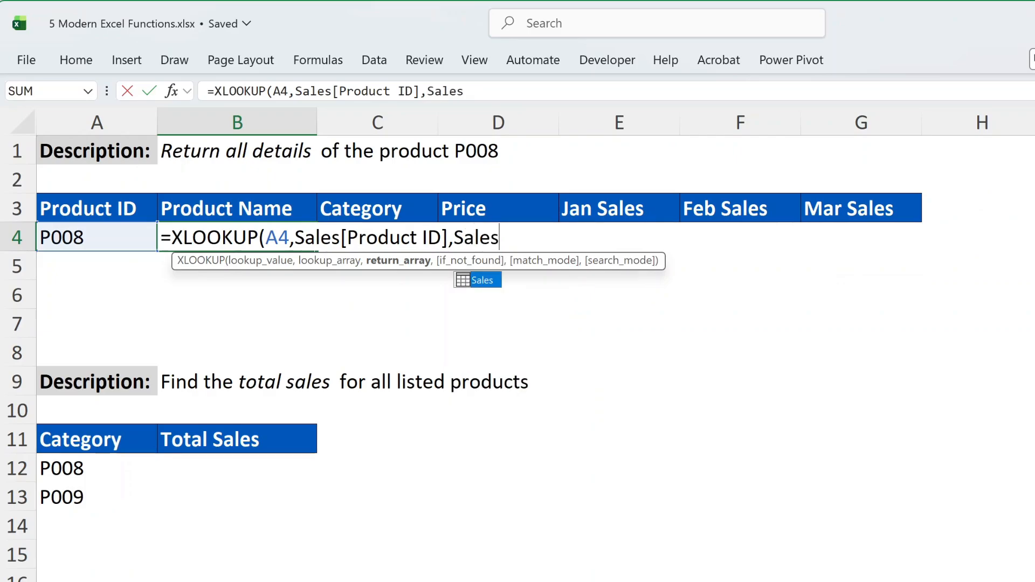
type("[[prod")
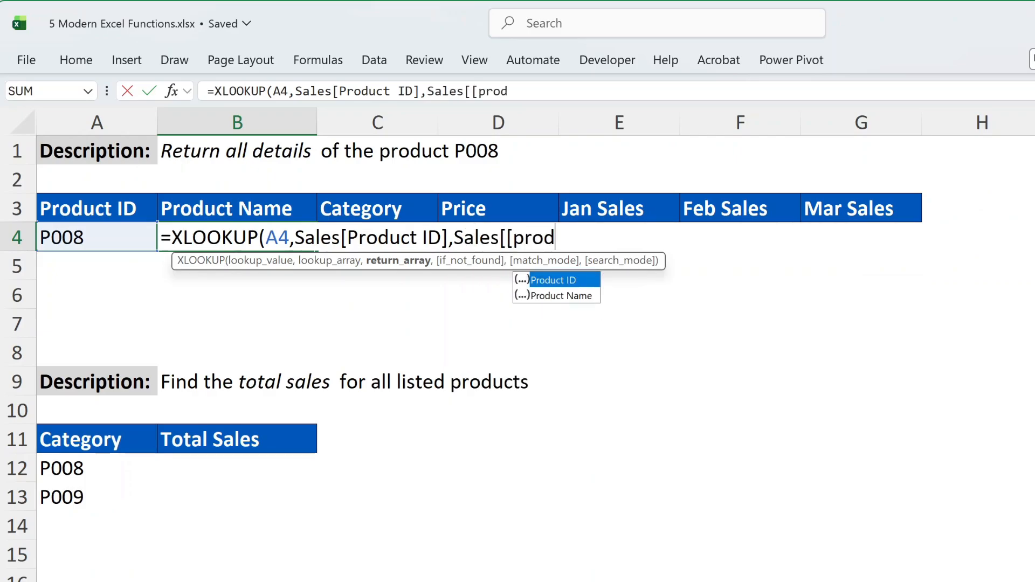
key("Down")
key("Tab")
type("]:[Mar")
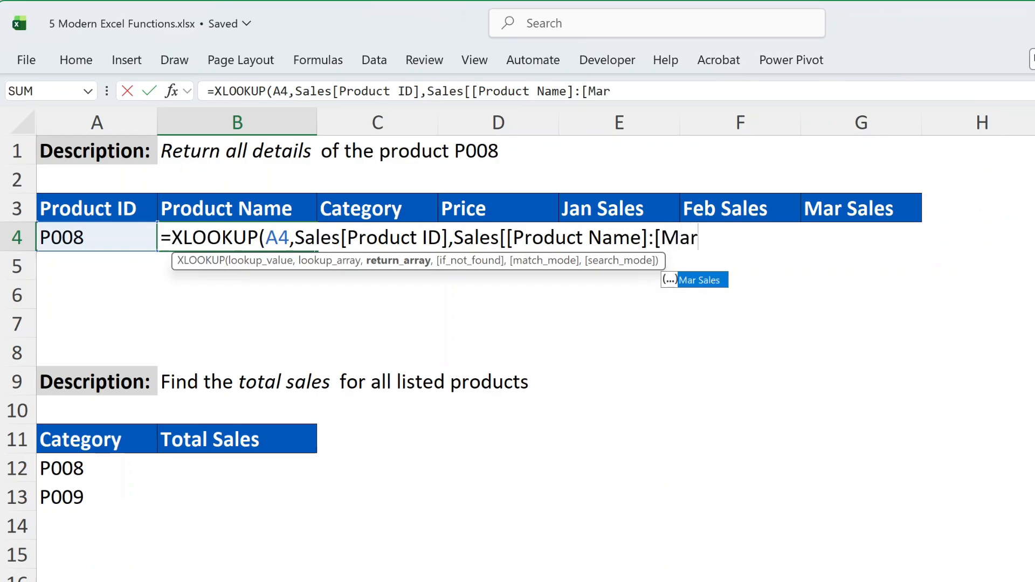
key("Tab")
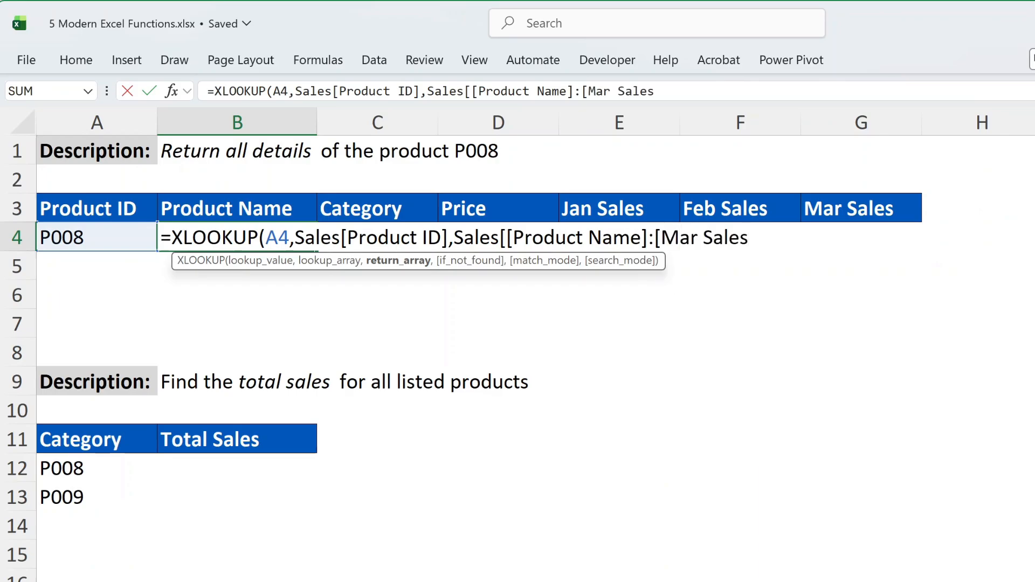
type("]])")
key("Return")
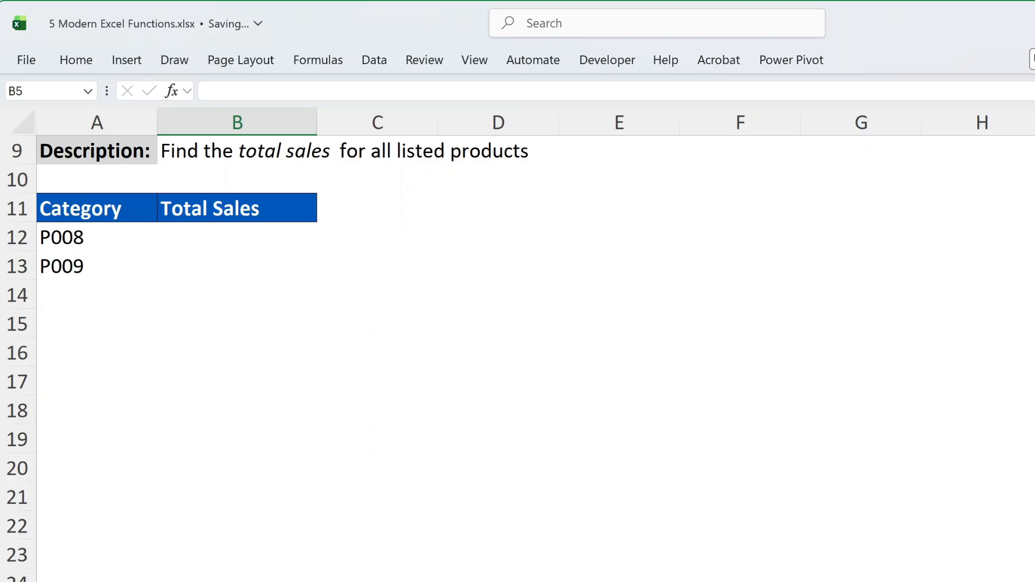
- Start a MAP formula in cell B12 over the range A12:A13 with a LAMBDA whose parameter is product_id
left_click(227, 237)
type("=")
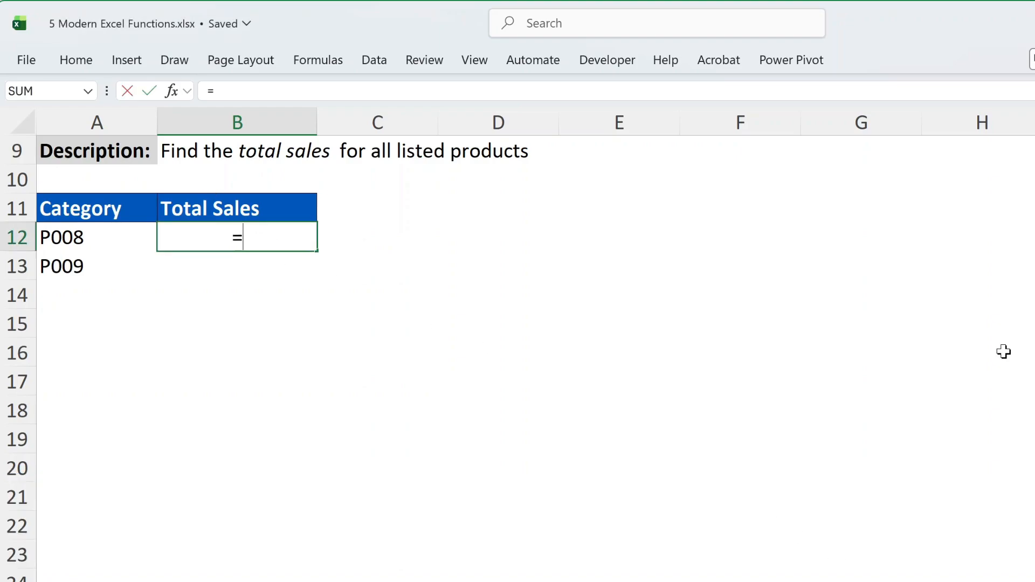
type("MAP(")
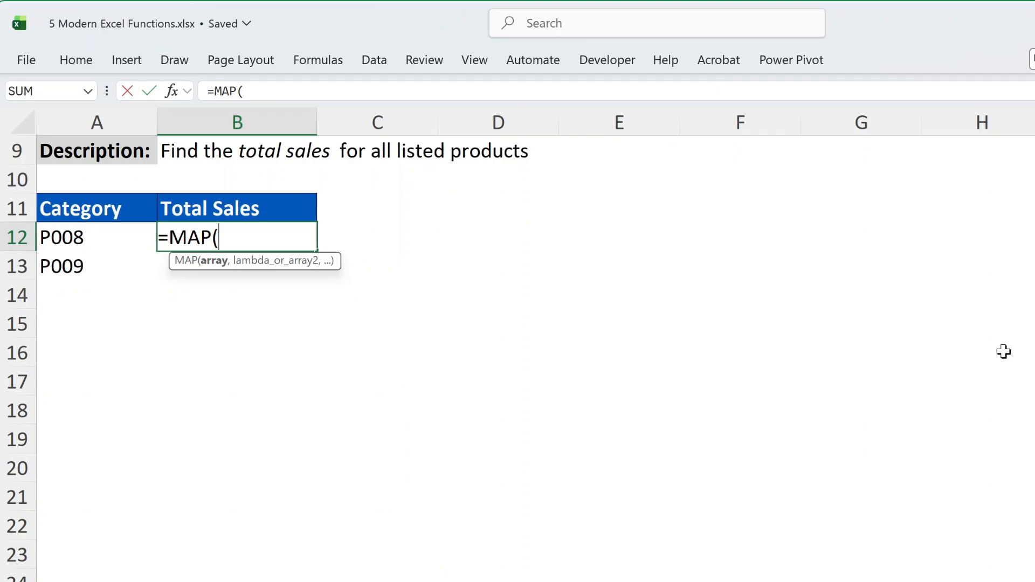
left_click_drag(110, 238, 110, 265)
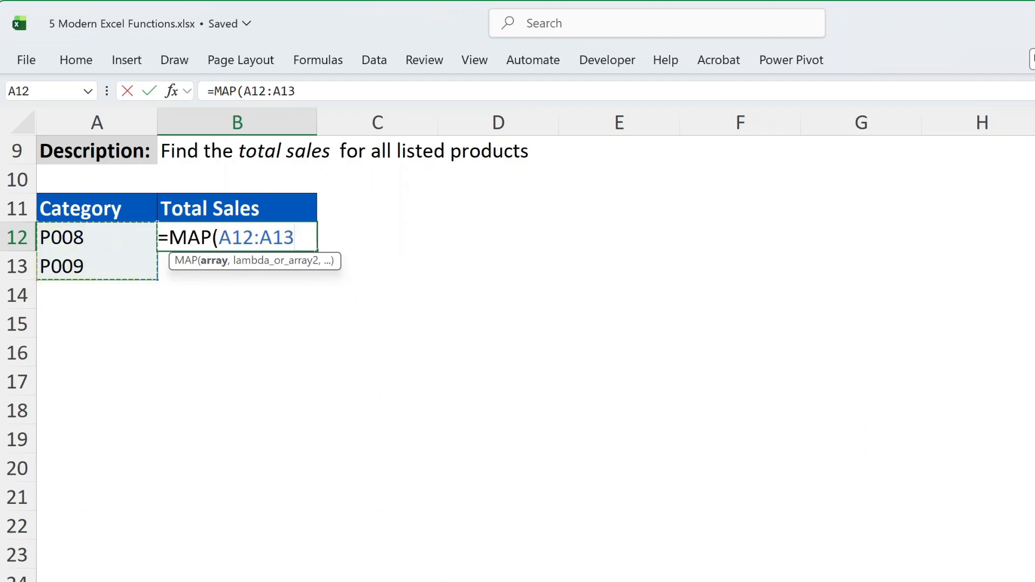
type(",LAMB")
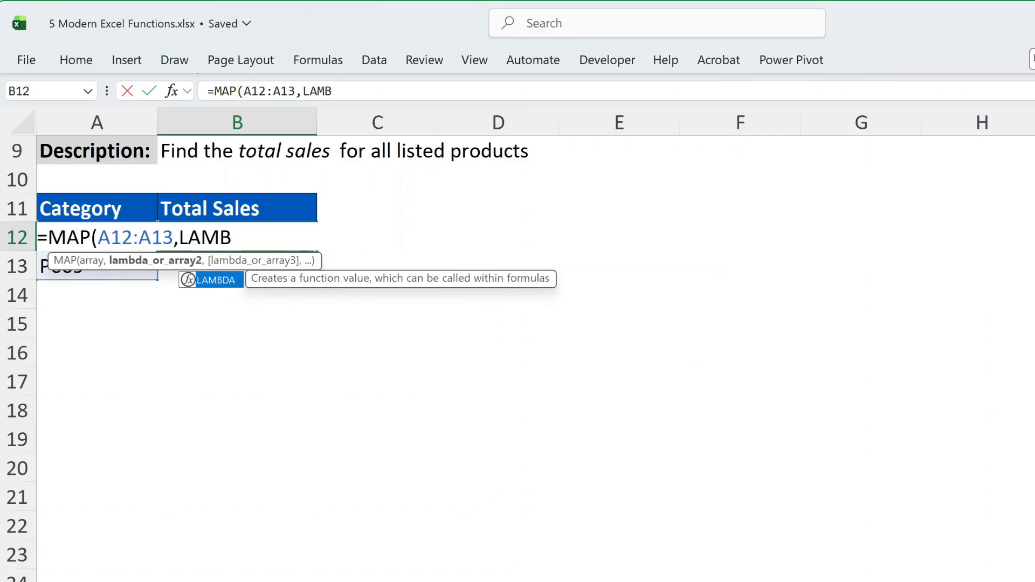
type("DA(")
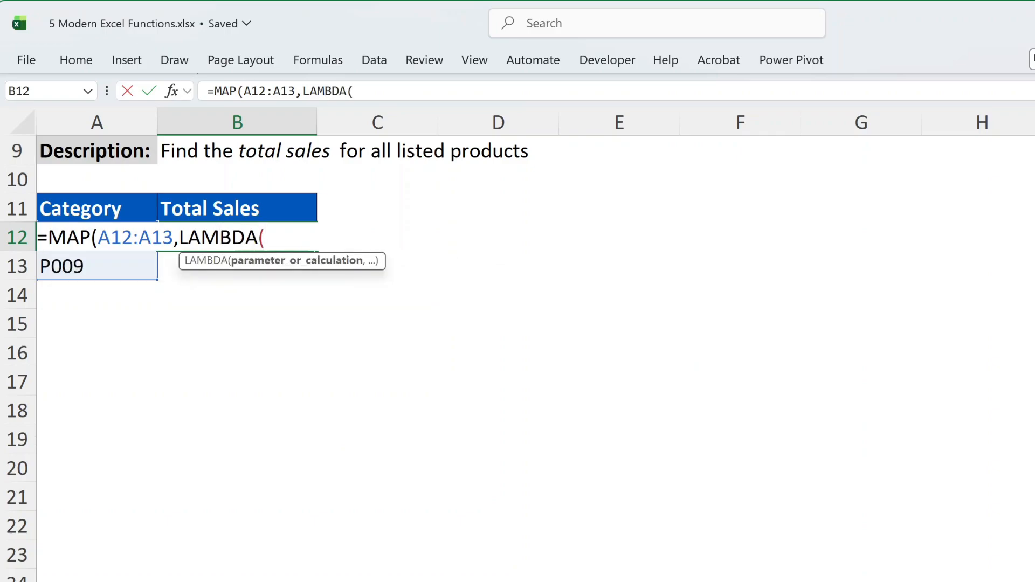
type("product_id")
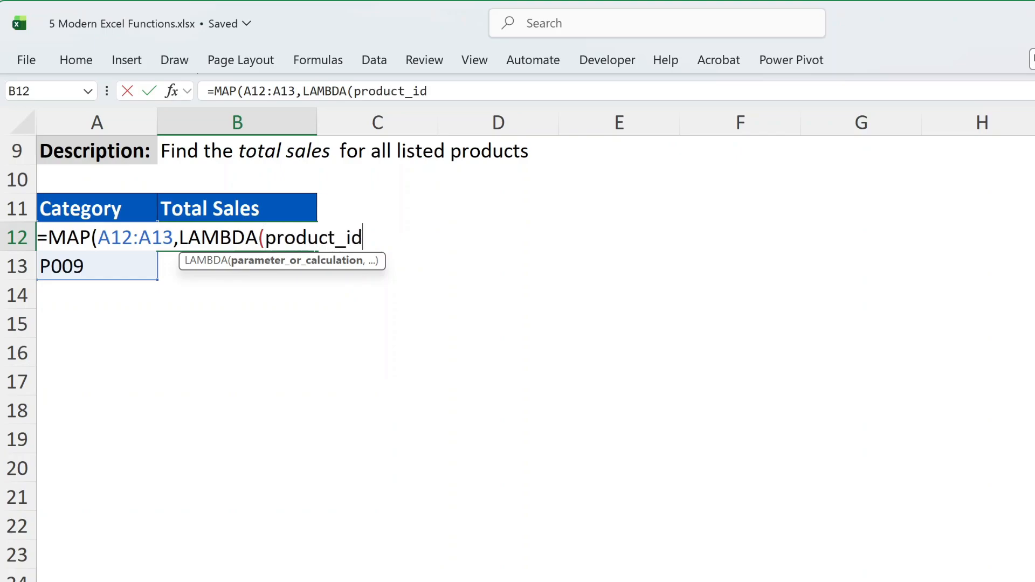
- Open a LET function on a new line inside the LAMBDA and name its first variable sales_data on the following line
type(",")
key("alt+Return")
type("LET(")
key("alt+Return")
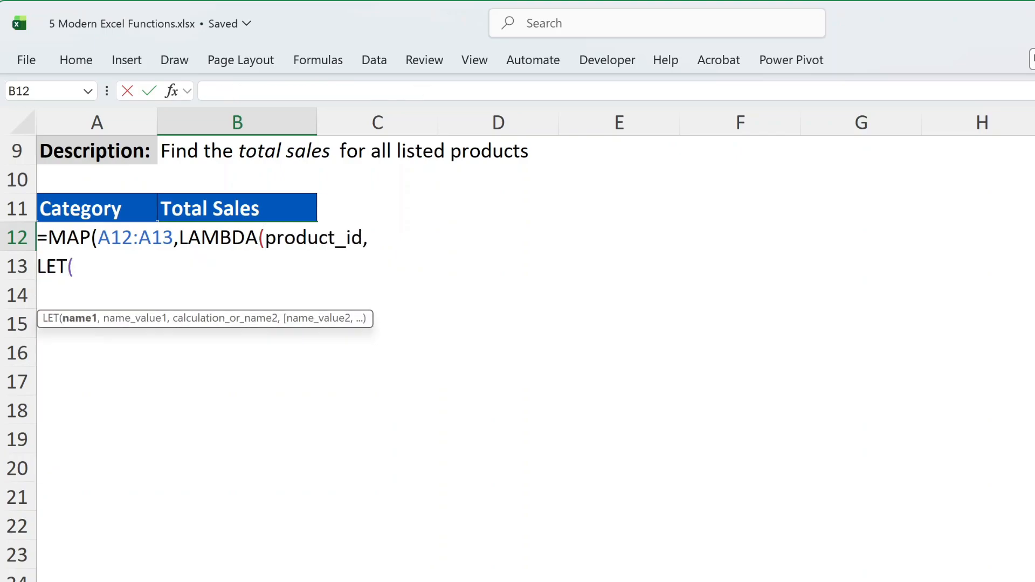
type("sales_data,")
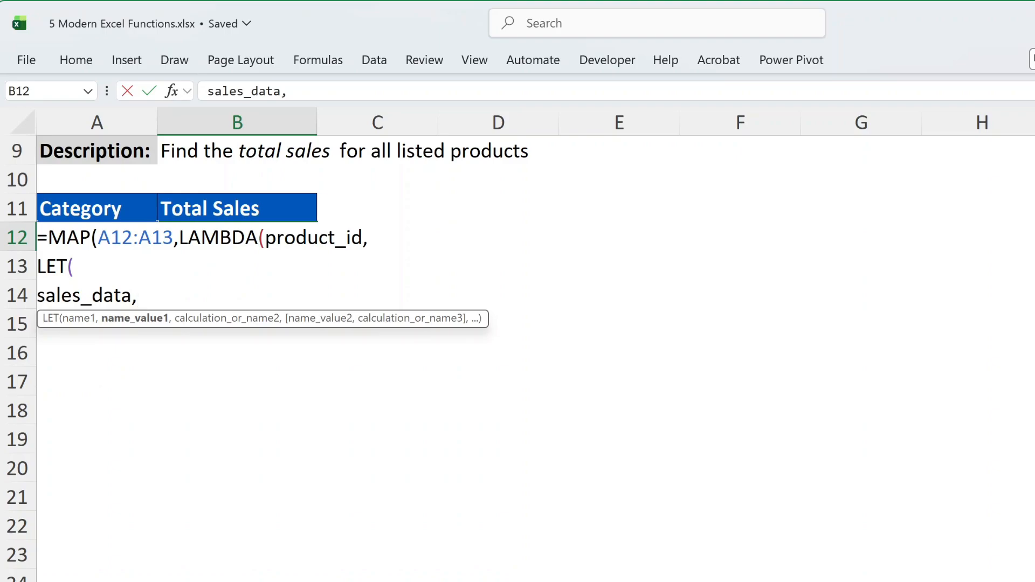
- Begin the sales_data value as an XLOOKUP with product_id as lookup value and Sales[Product ID] as lookup array
type("XLO")
key("Tab")
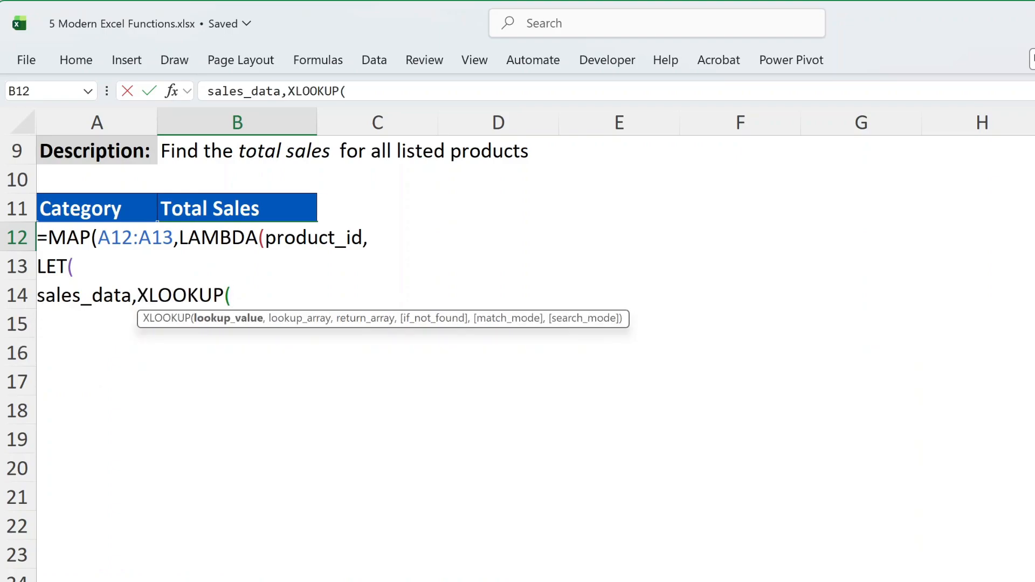
type("product_id")
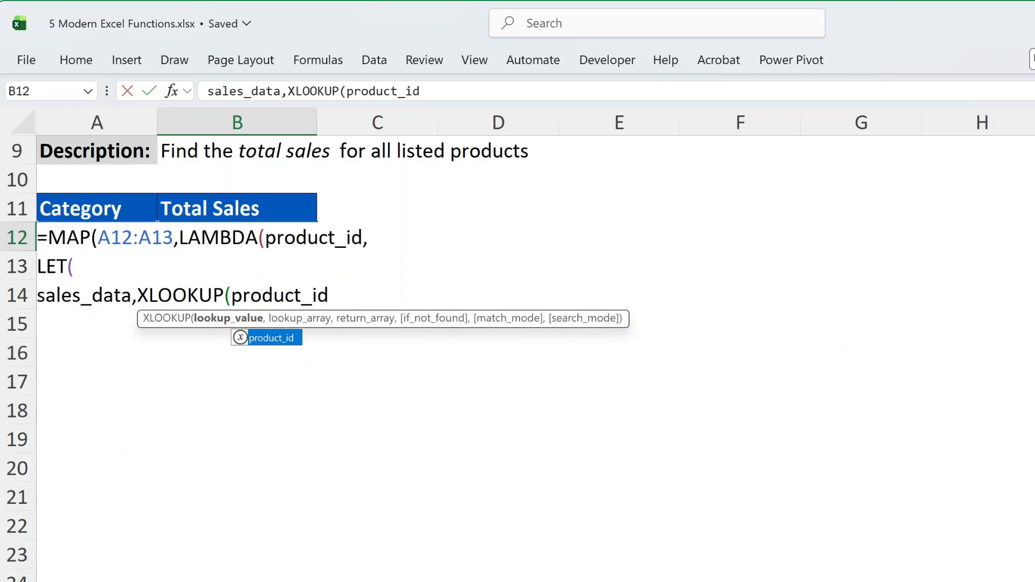
type(",Sales")
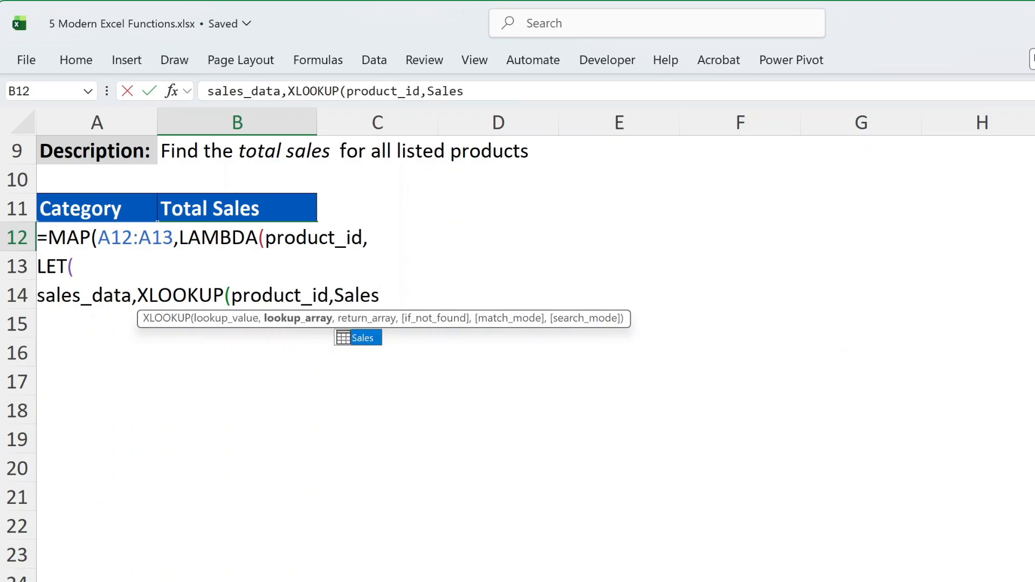
key("Tab")
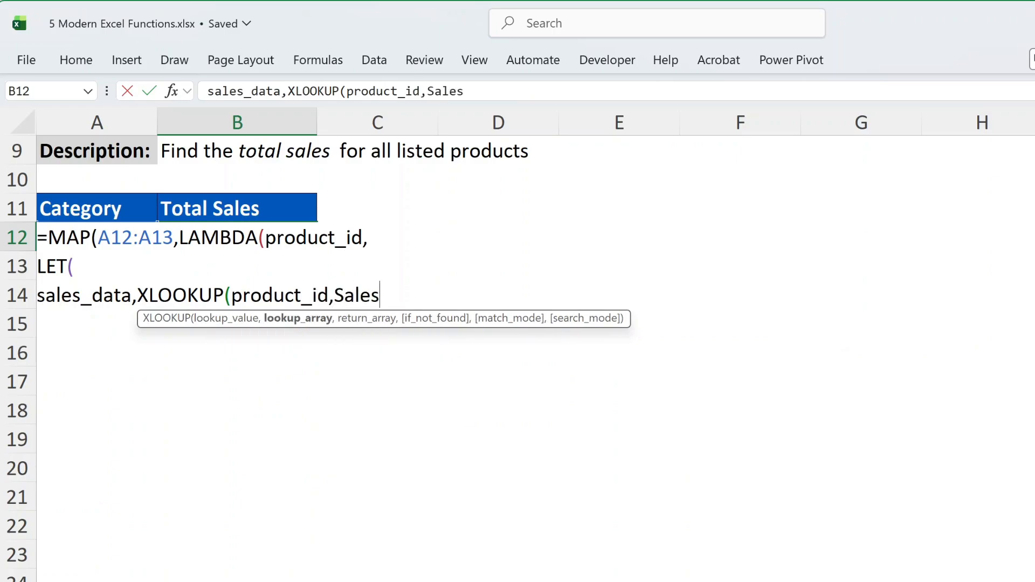
type("[Produc")
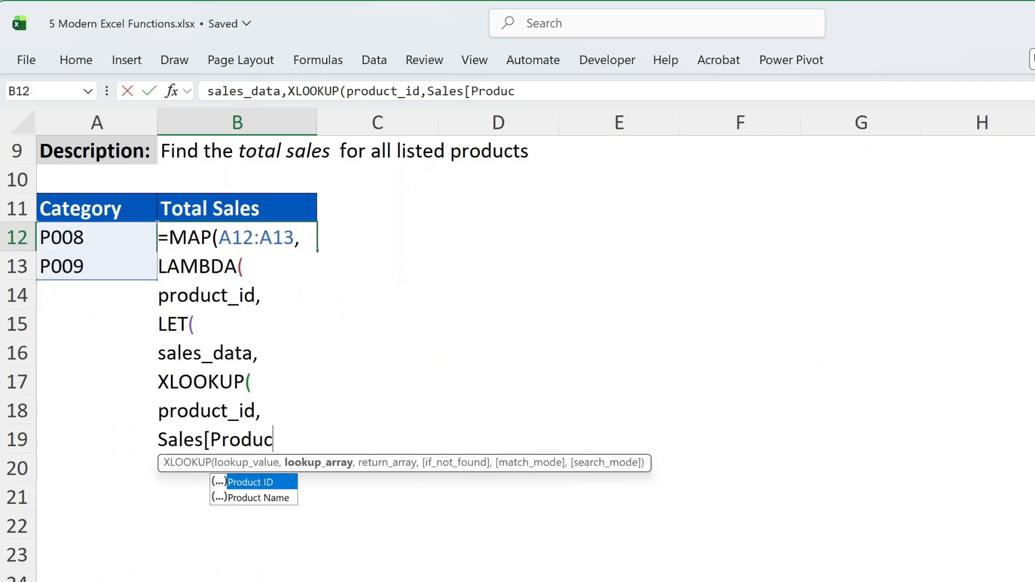
key("Tab")
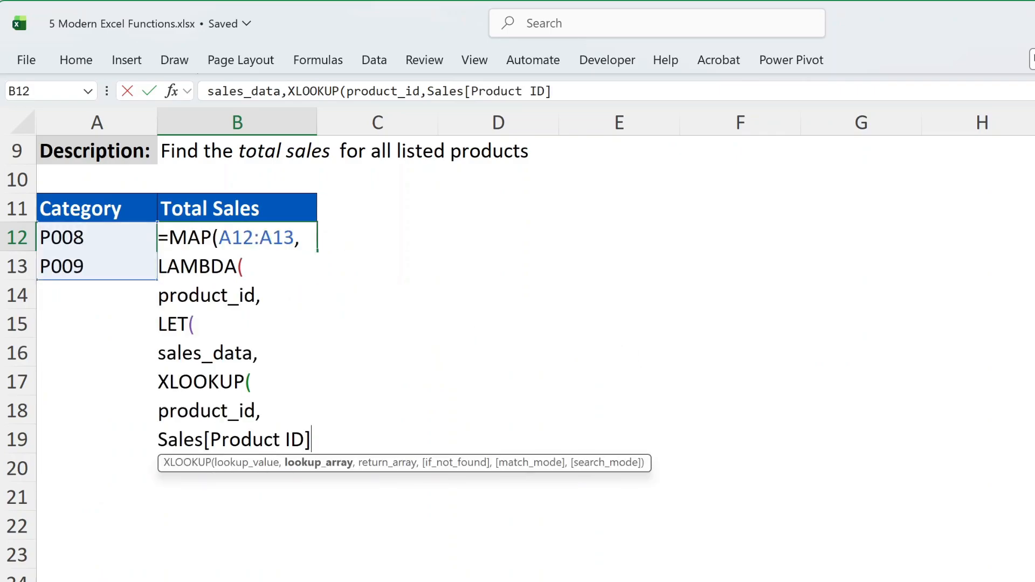
type(",")
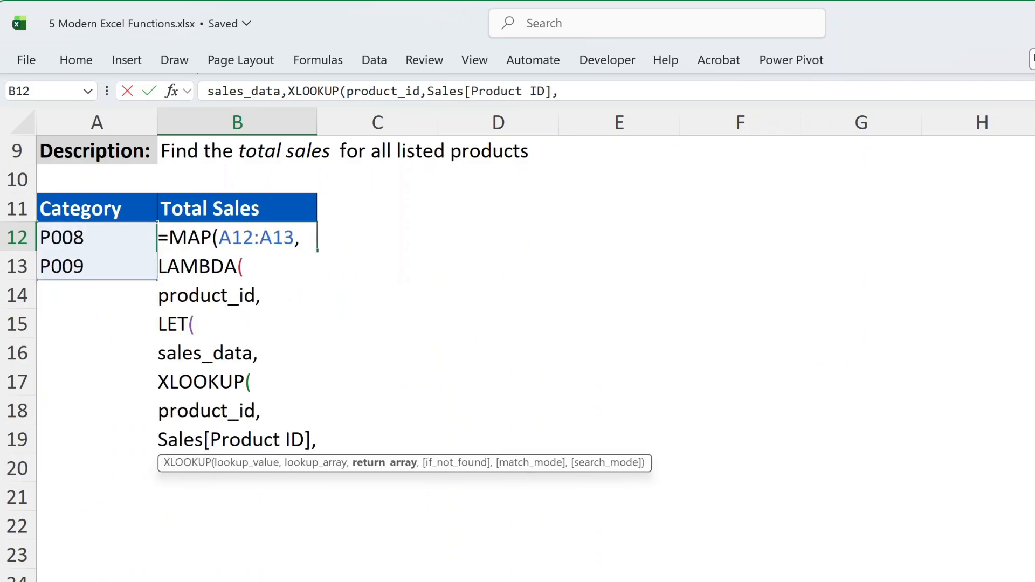
- Use Sales[[Jan Sales]:[Mar Sales]] as the XLOOKUP return array and close XLOOKUP with a comma after it
type("Sales")
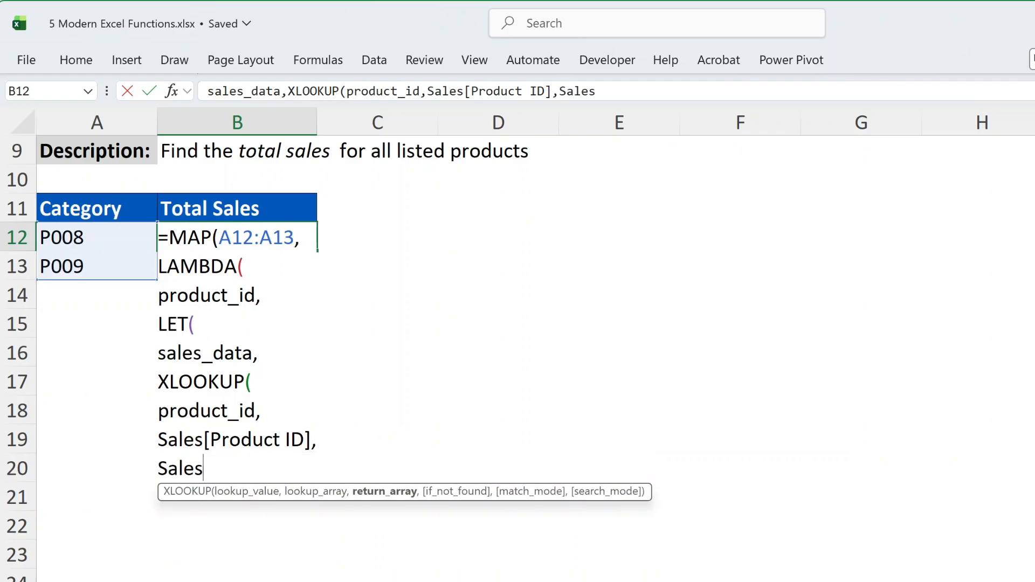
type("[[Jan")
key("Tab")
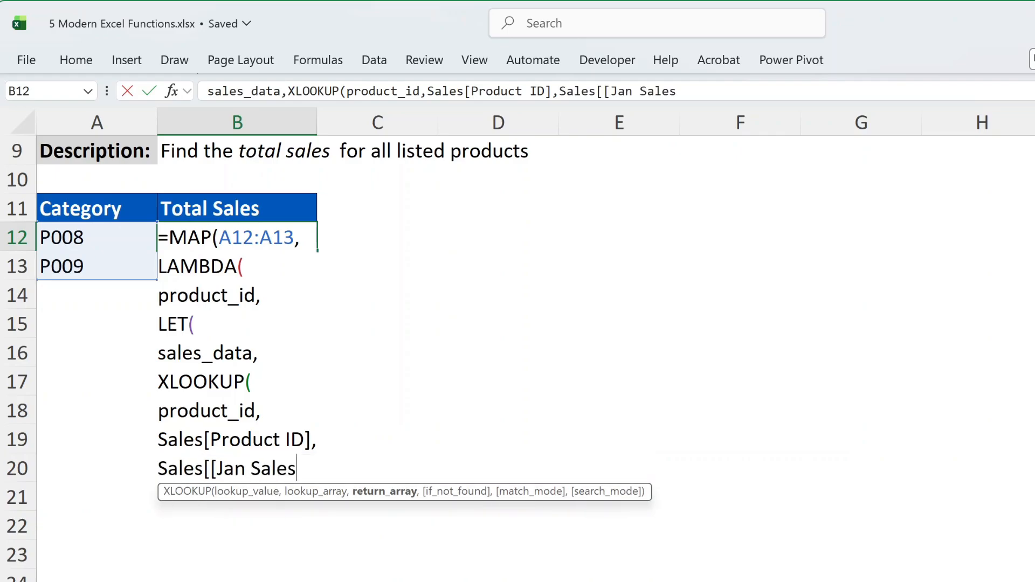
type("]:[Mar")
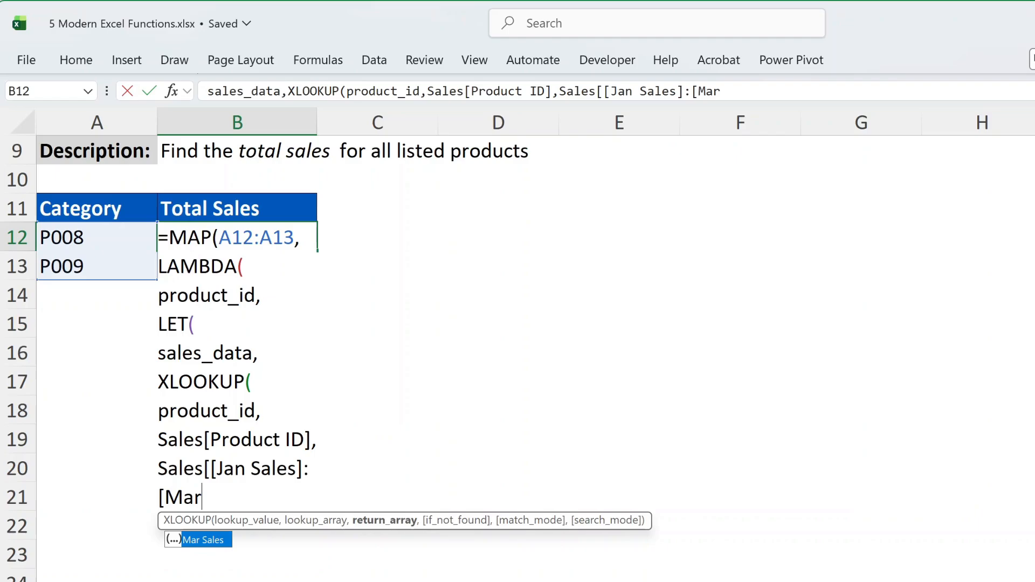
key("Tab")
type("]]),")
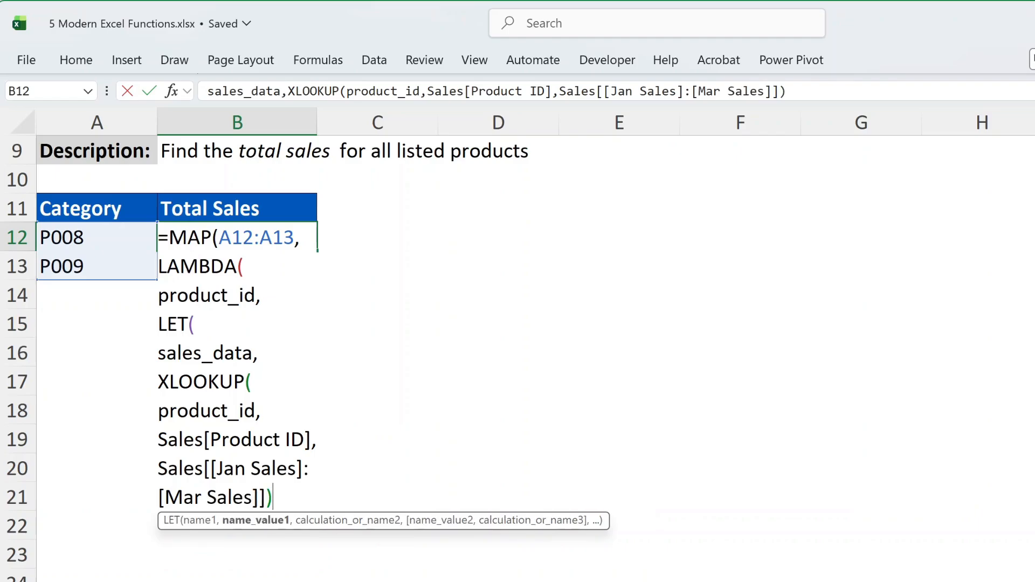
- Enlarge the formula bar, set LET's final calculation to SUM(sales_data), close all functions and enter the formula
left_click_drag(858, 100, 857, 198)
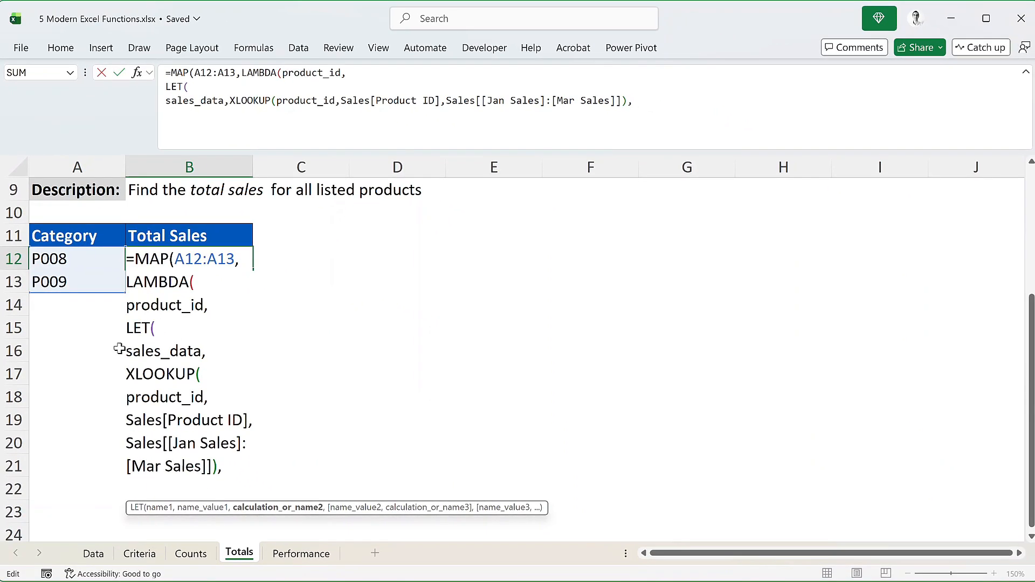
type("S")
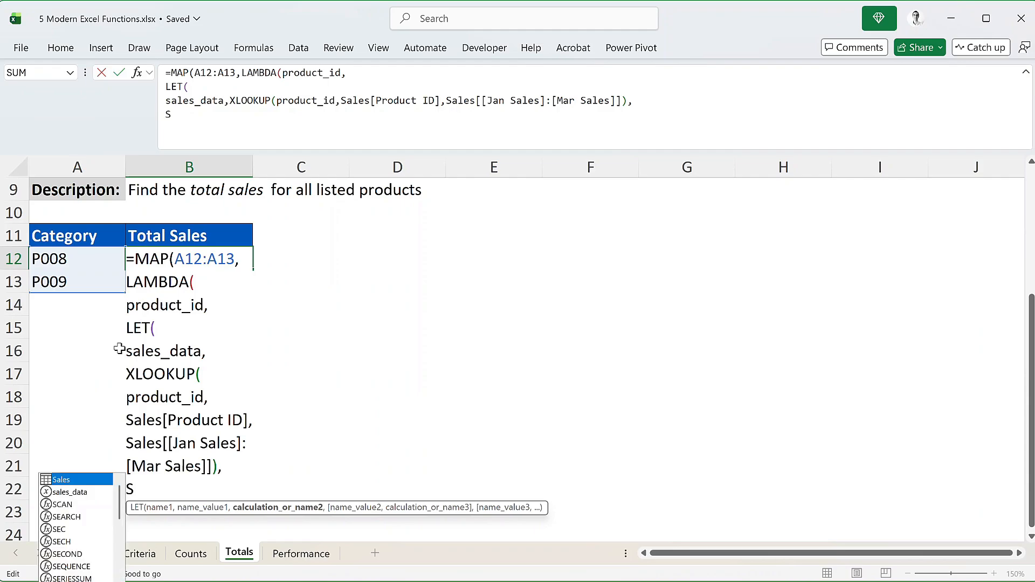
type("UM(sale")
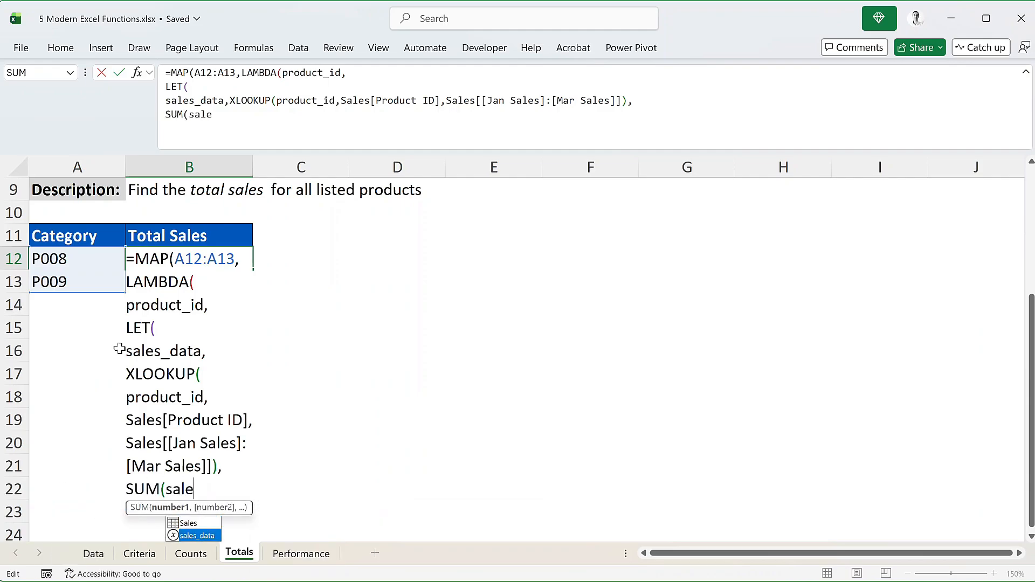
key("Tab")
type("))")
key("alt+Return")
type("))")
key("Return")
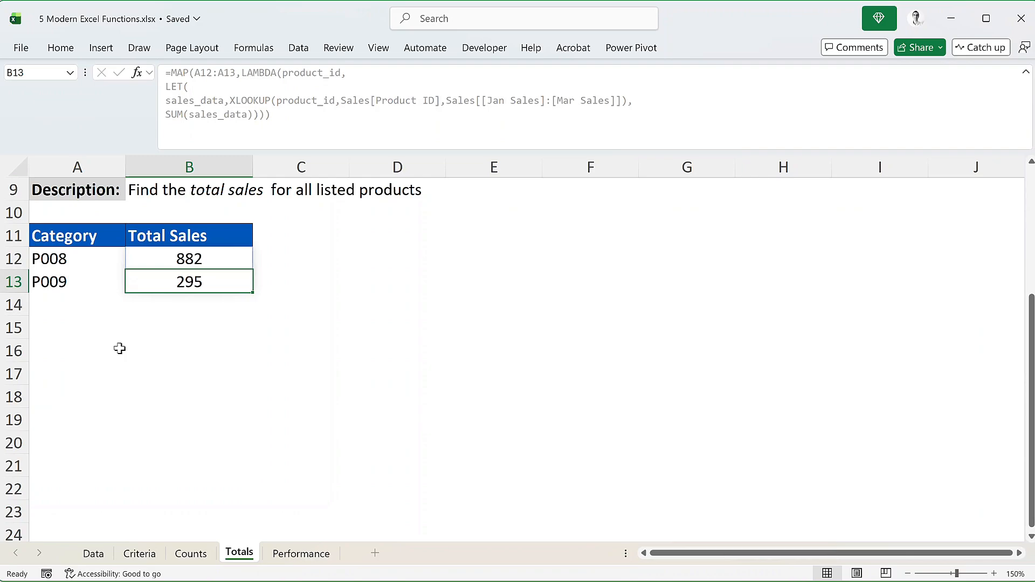
- On the Performance sheet, review the product list and start a MAP formula in cell B4 with Sales[Product ID] as its array
key("ctrl+Page_Down")
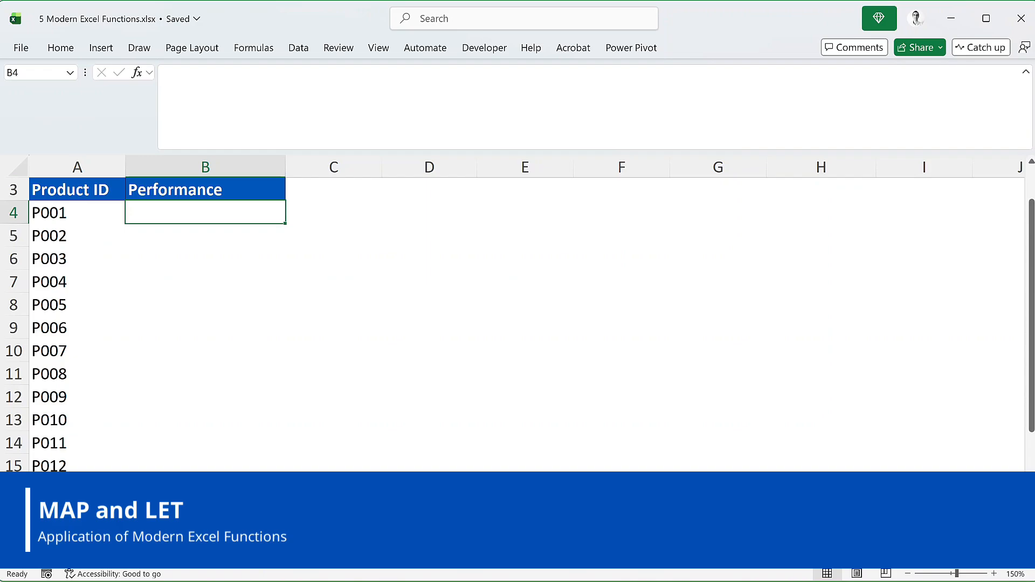
scroll(260, 402, "up", 1)
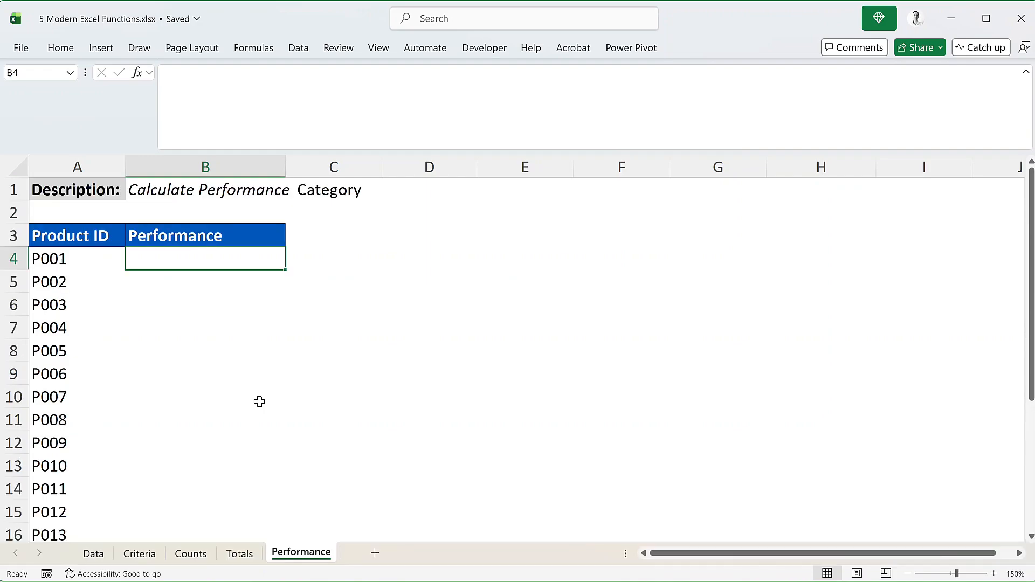
scroll(259, 401, "down", 4)
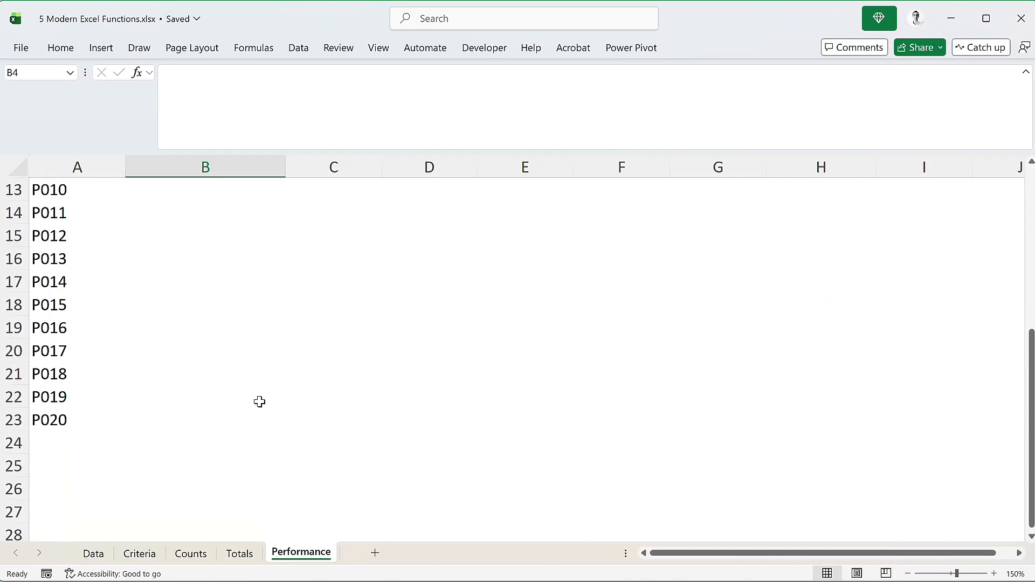
scroll(259, 401, "up", 4)
scroll(260, 402, "up", 1)
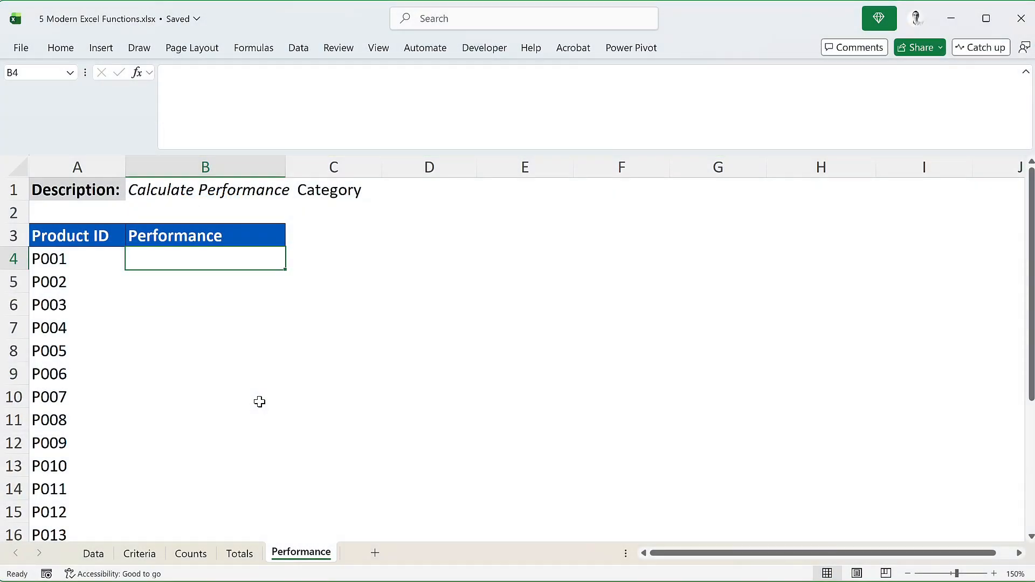
type("=MAP(Sales[")
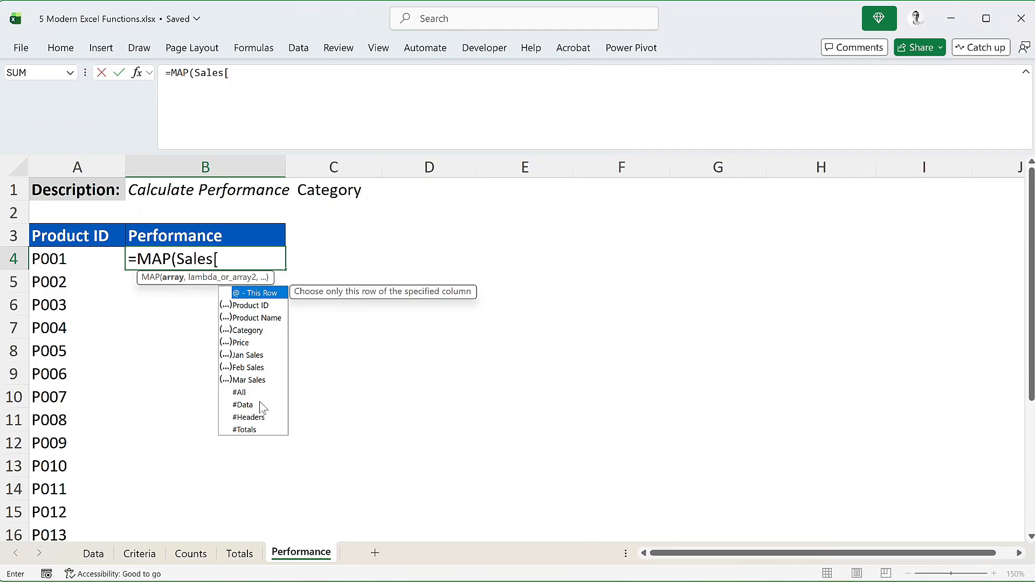
type("product")
key("Tab")
type("],L")
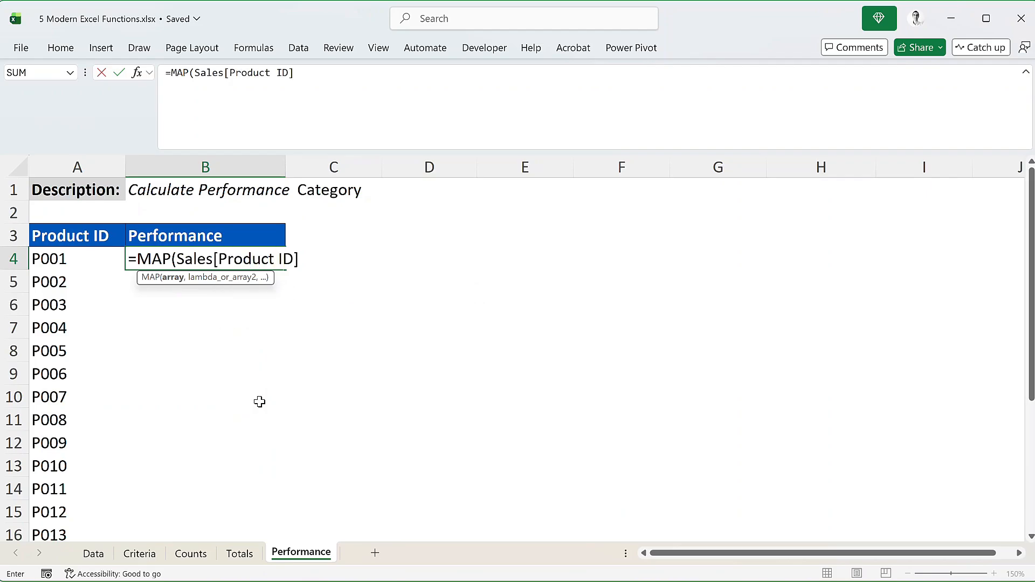
- Give MAP a LAMBDA function with the parameter product_id, followed by a comma and a new line
type("AM")
key("Tab")
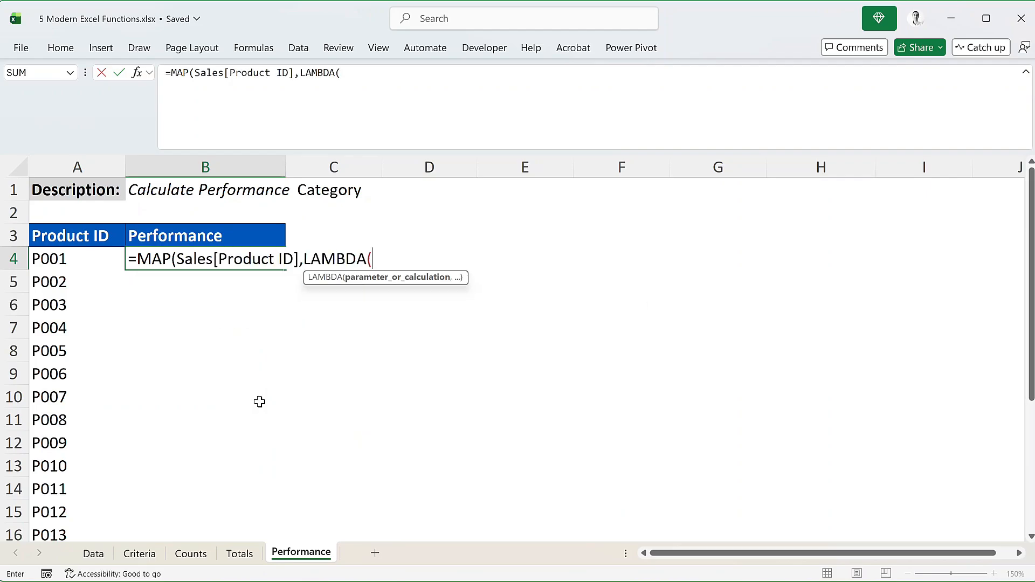
type("product_")
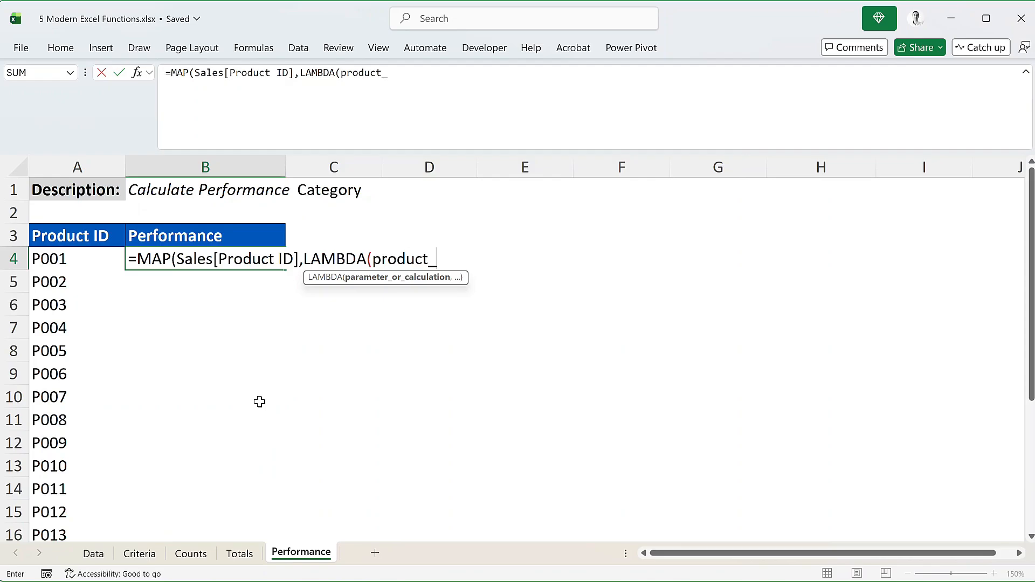
type("id, ")
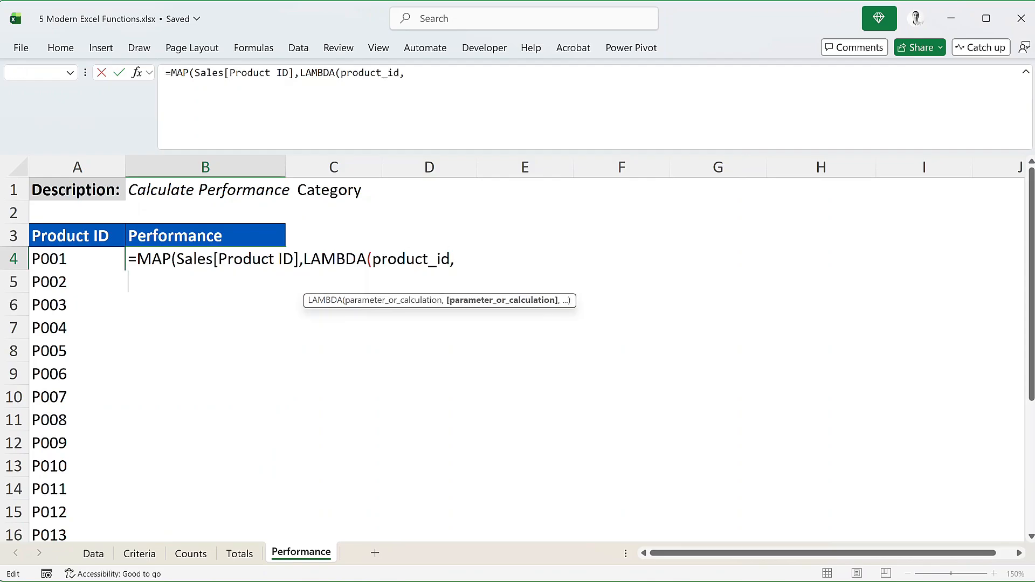
- Start a LET function inside the LAMBDA, with row_num as its first name and a MATCH function as the value
type("LET")
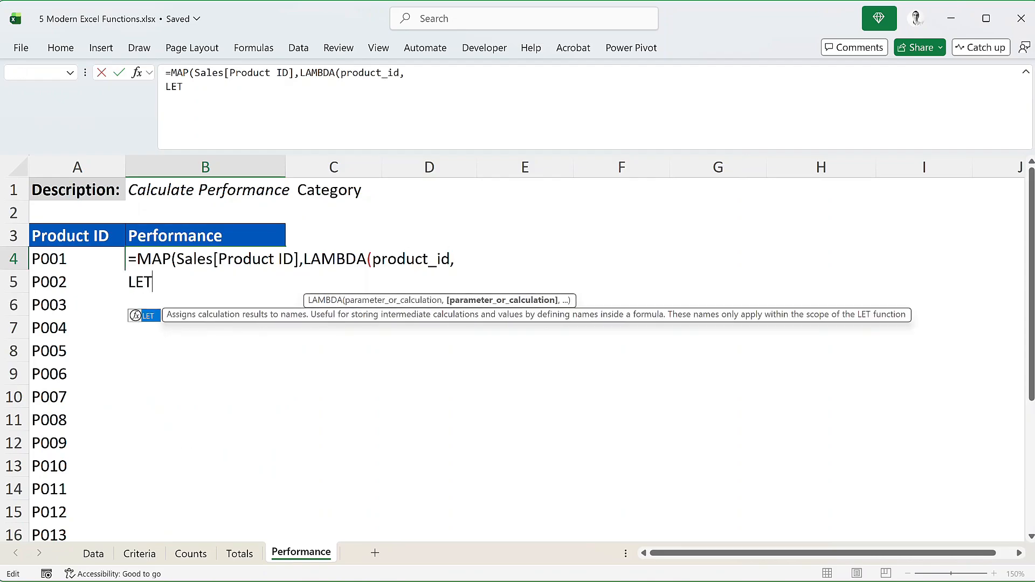
type("(")
key("alt+Return")
type("row")
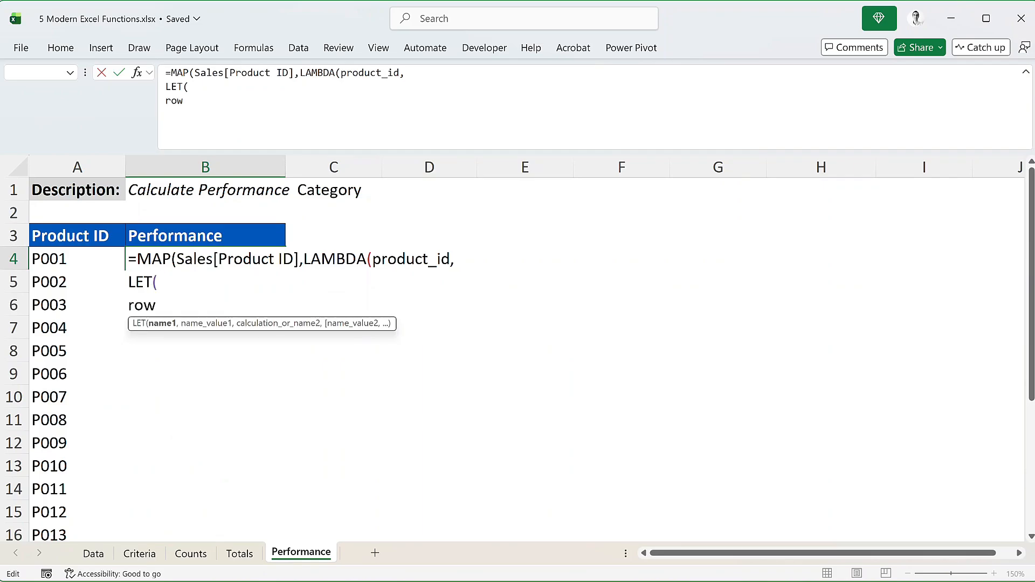
type("_num, Matc")
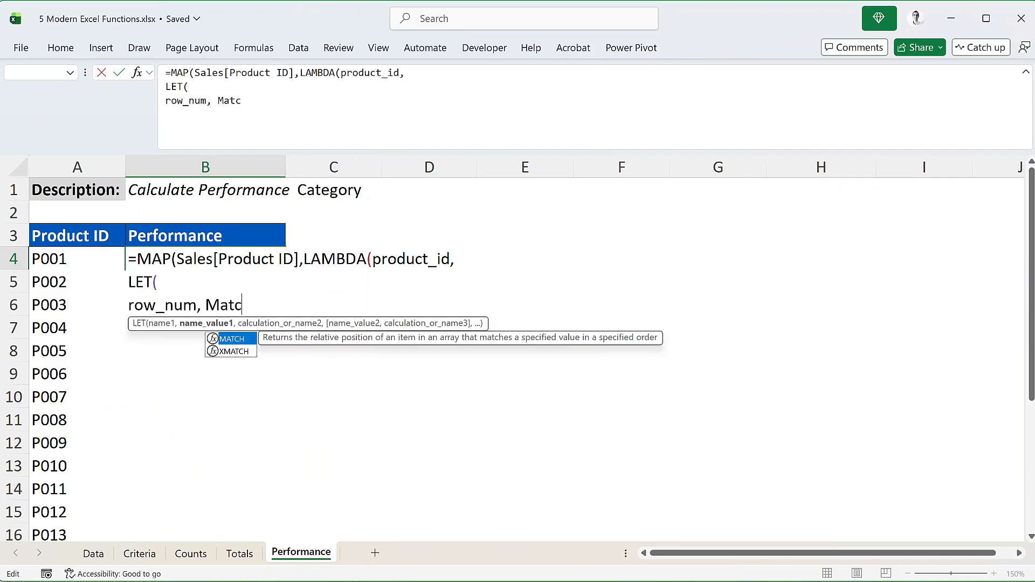
key("Tab")
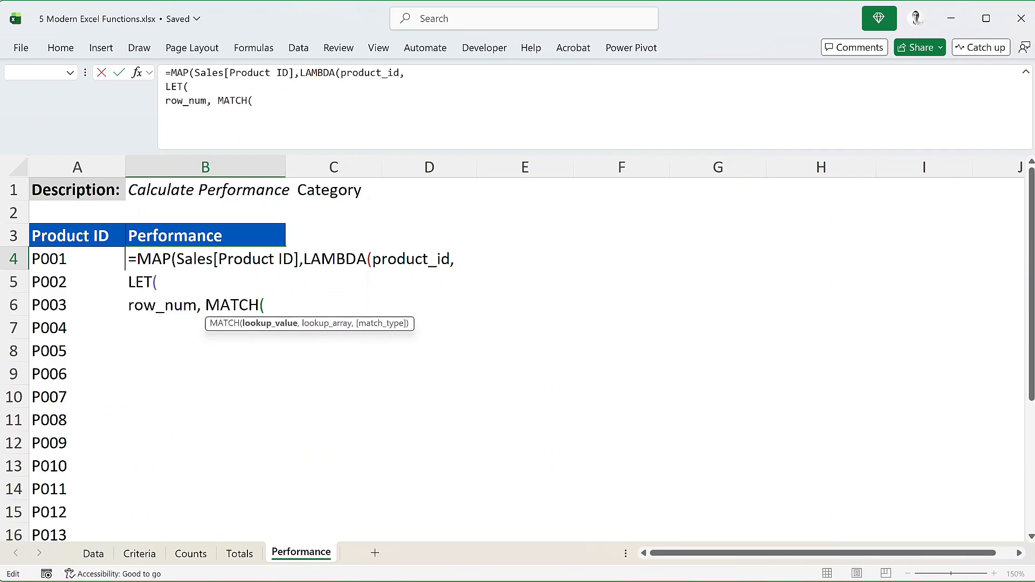
- Have MATCH look up product_id in Sales[Product ID] with match type 0, closing it with a comma and a new line
type("product_id,")
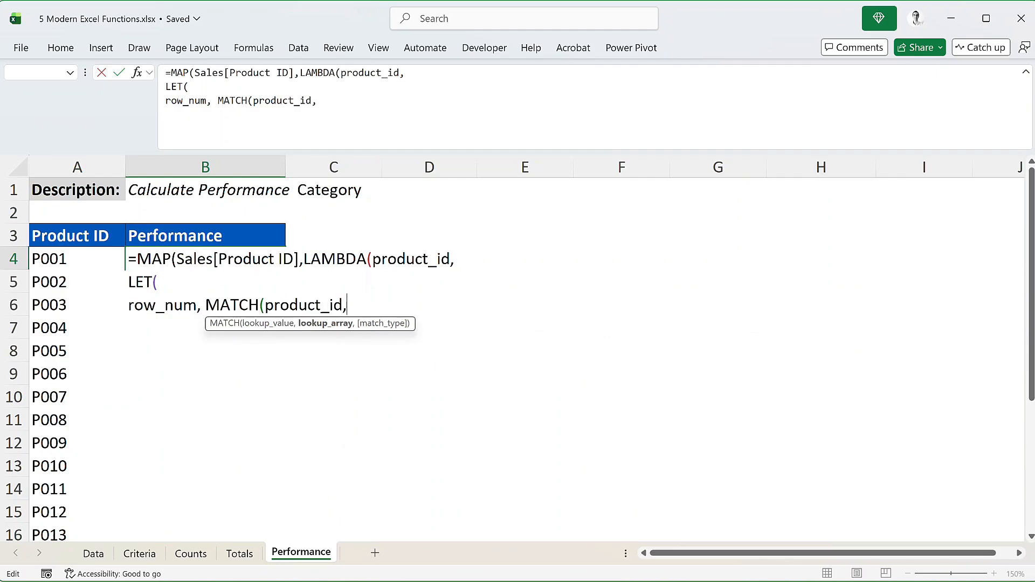
type("Sales[")
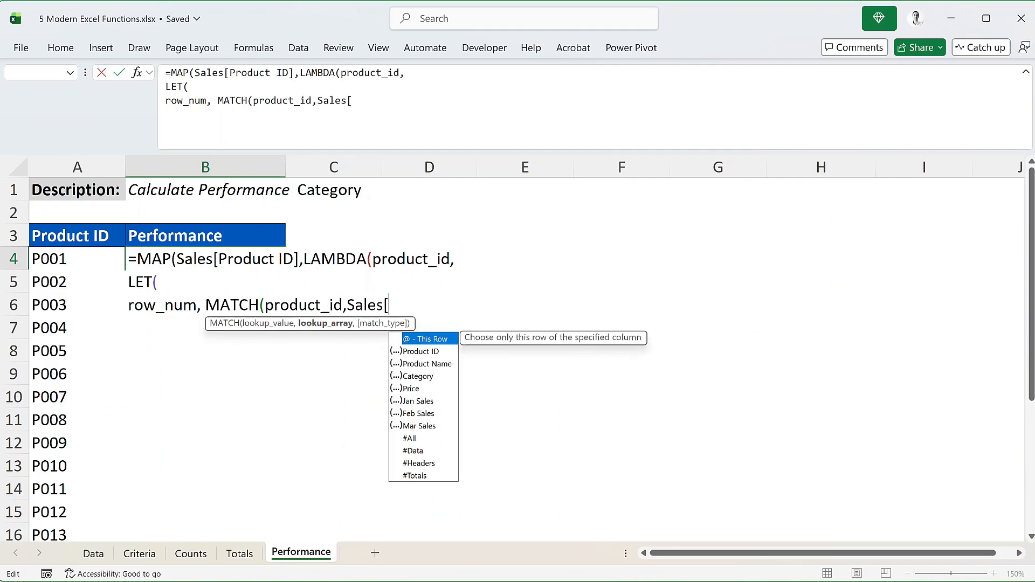
type("Pr")
key("Tab")
type("],0")
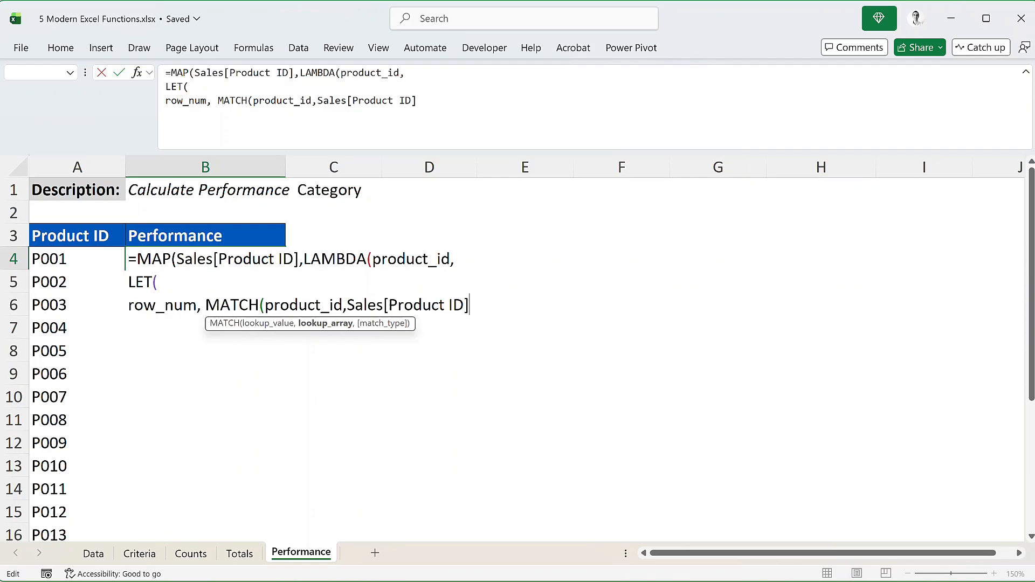
type("),")
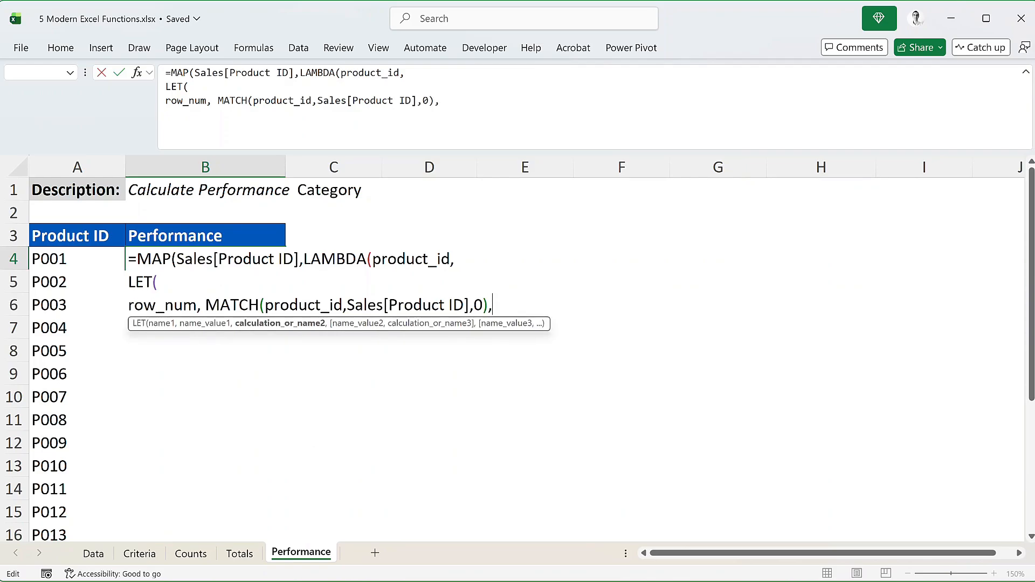
key("alt+Return")
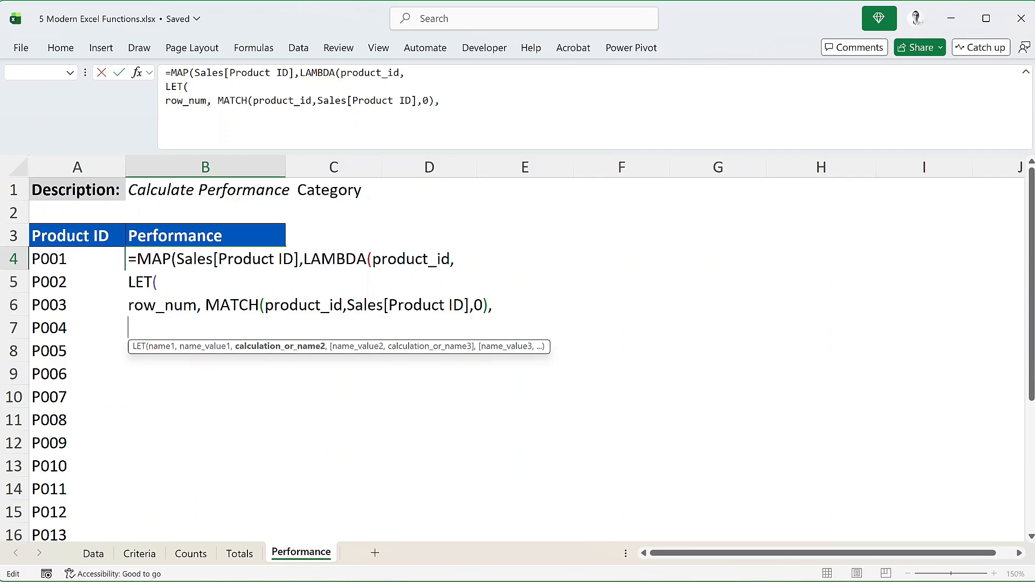
- Define sales_data in LET as INDEX(Sales[[Jan Sales]:[Mar Sales]],row_num,{1;2;3}), followed by a comma and a new line
type("sales_data,")
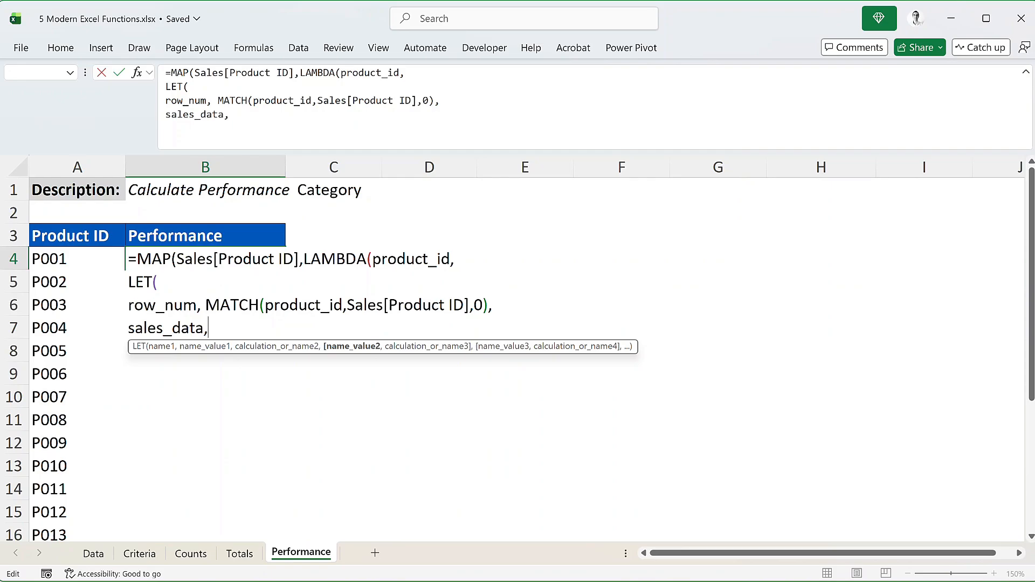
type("INDE")
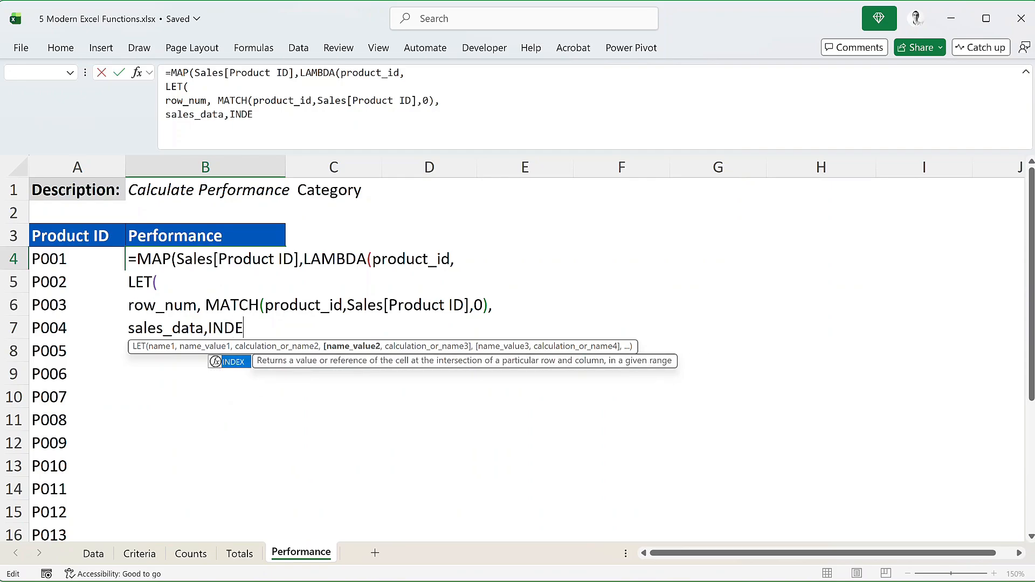
type("X(Sales[[")
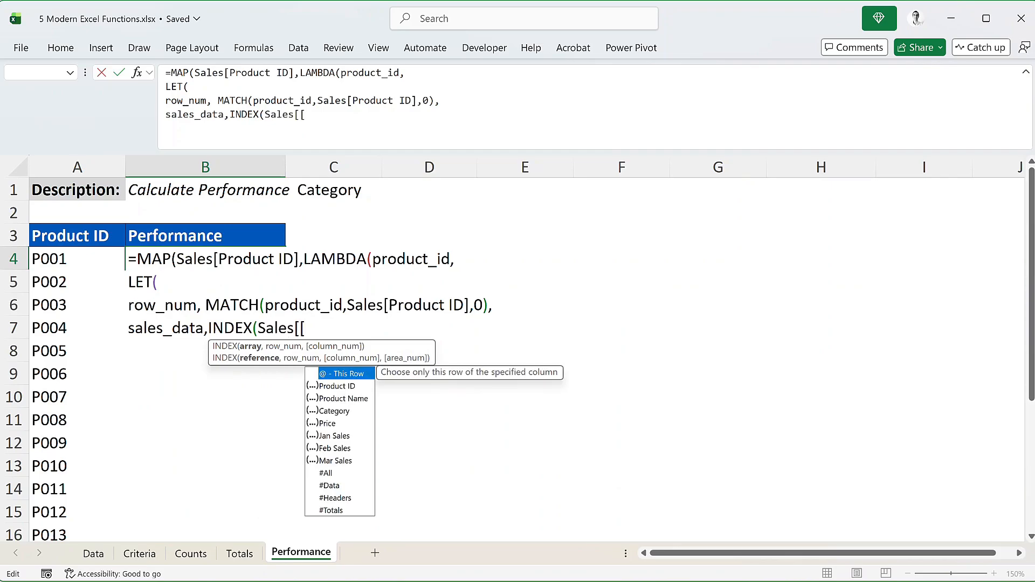
type("Jan")
key("Tab")
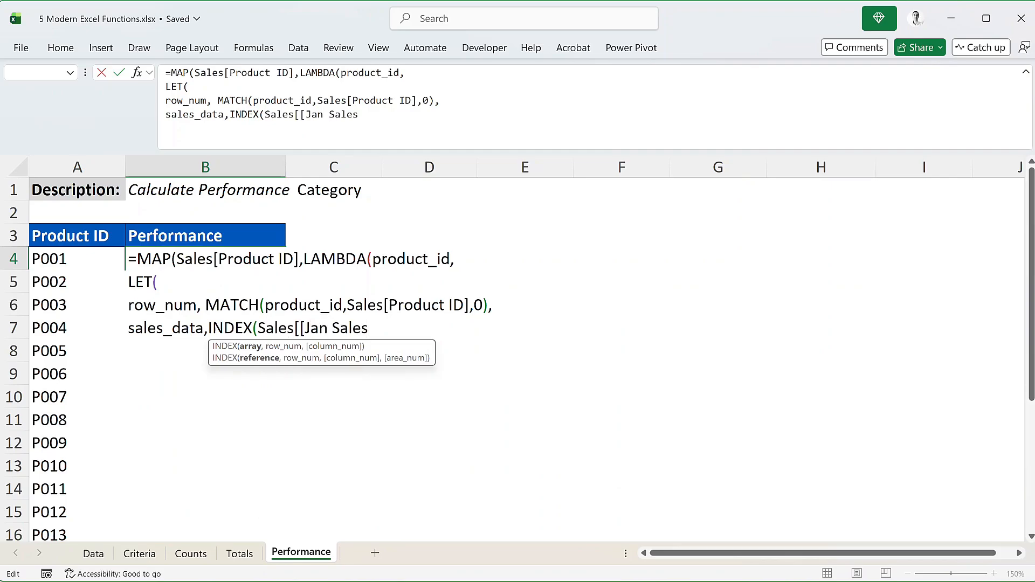
type("]:[Ma")
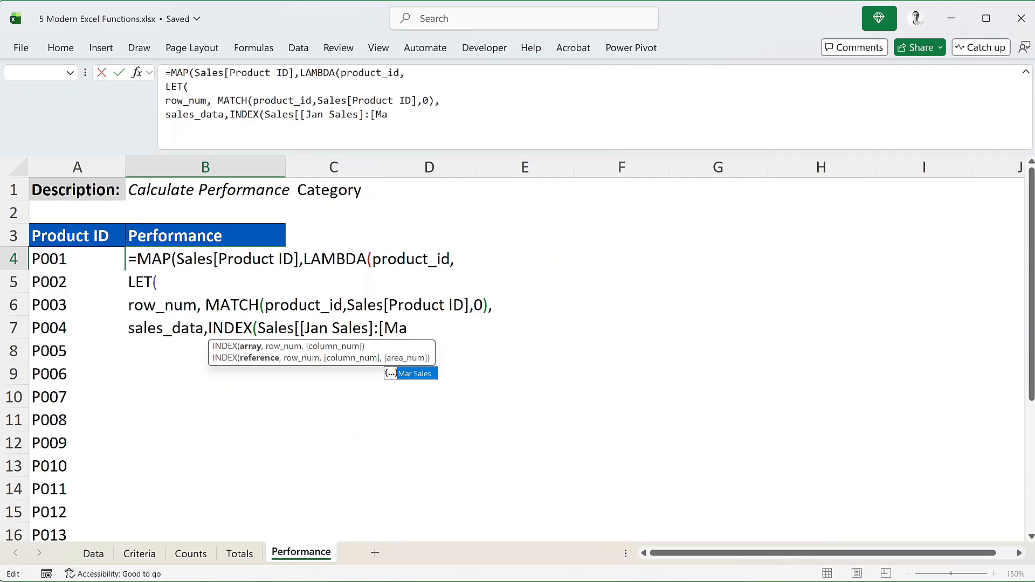
key("Tab")
type("]],row_")
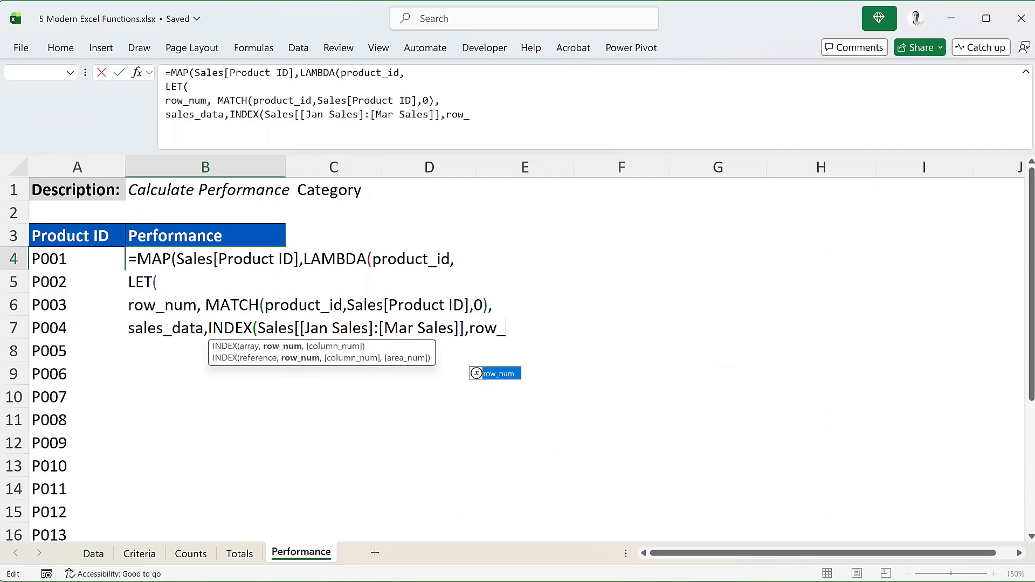
key("Tab")
type(",{1;2;")
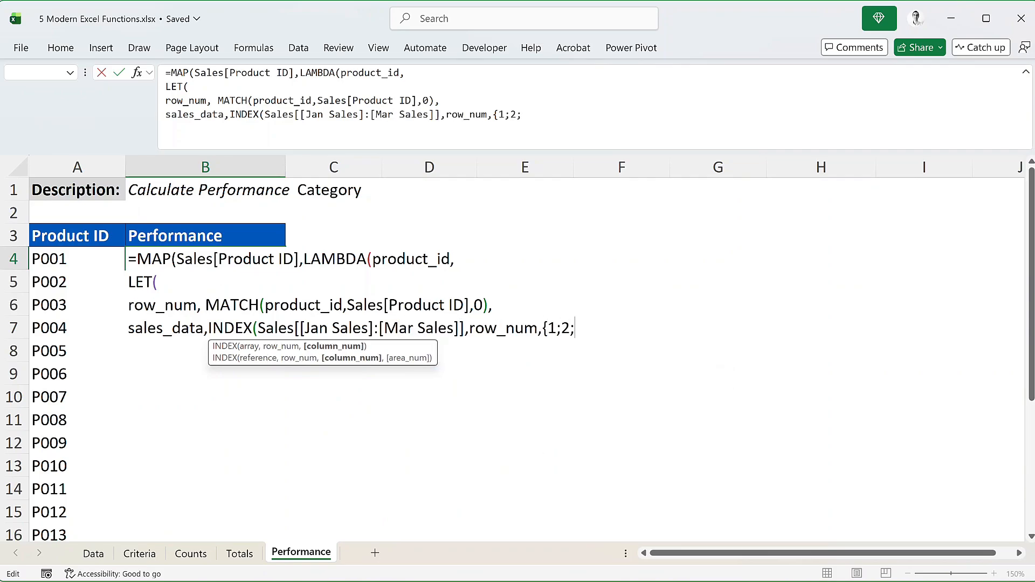
type("3}),")
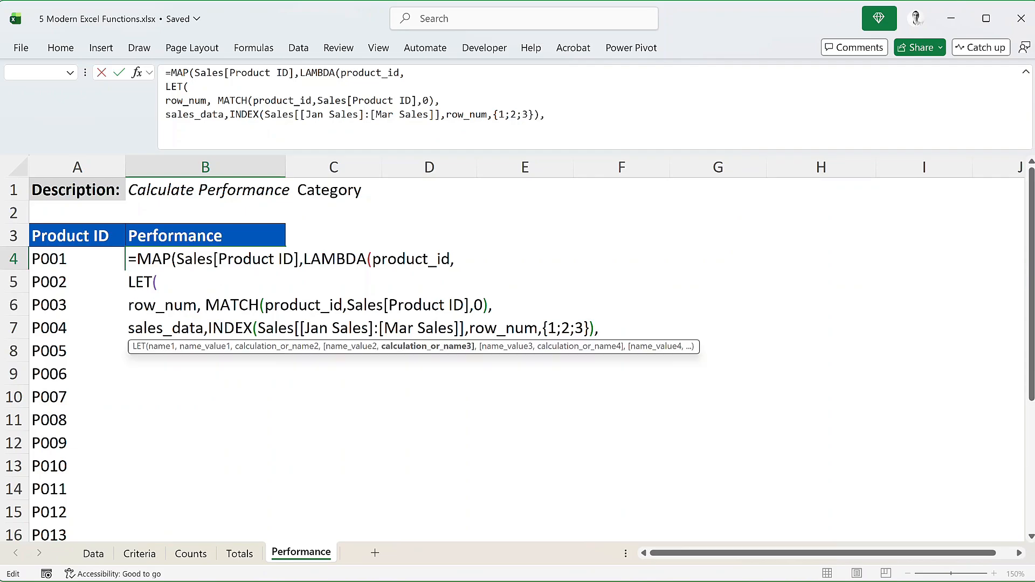
key("alt+Return")
- Define price in LET as INDEX(Sales[Price],row_num,1), followed by a comma and a new line
type("price,INDE")
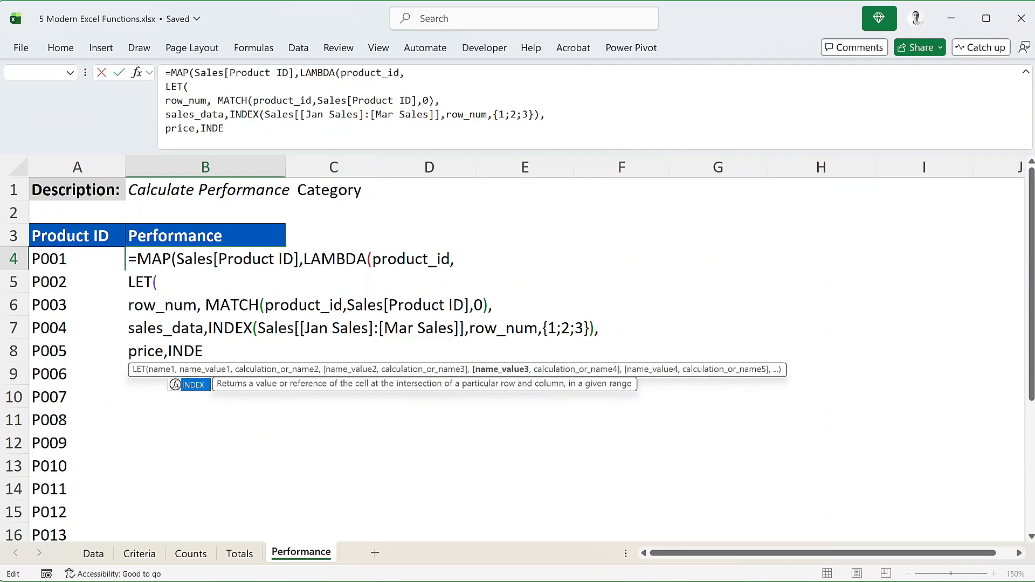
key("Tab")
type("Sal")
key("Tab")
type("[P")
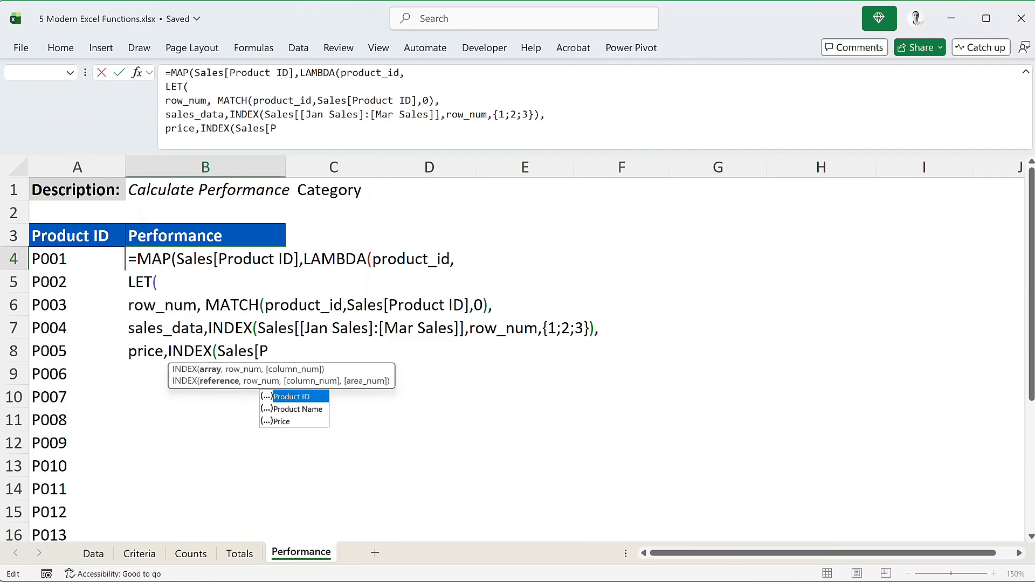
type("rice],row_num,1),")
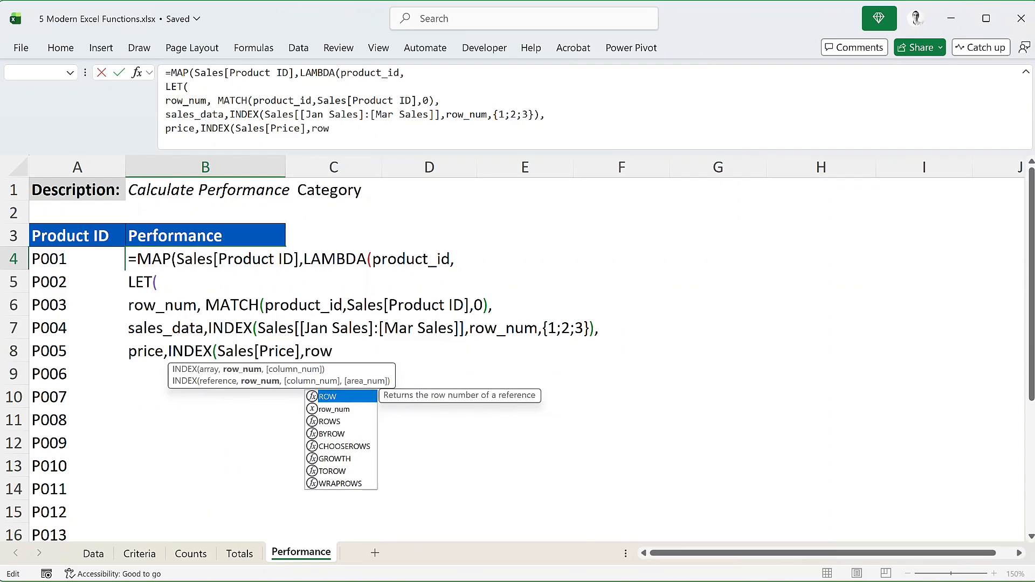
key("alt+Return")
- Define performance_fn as a LAMBDA with parameters sales_range and pr_price, and open a nested LET inside it on a new line
type("per")
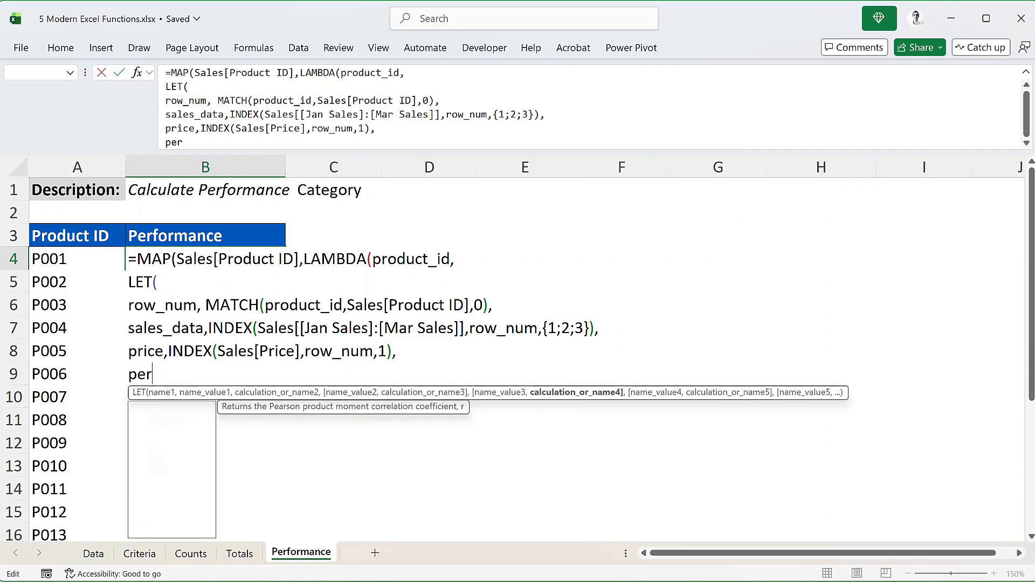
type("formance")
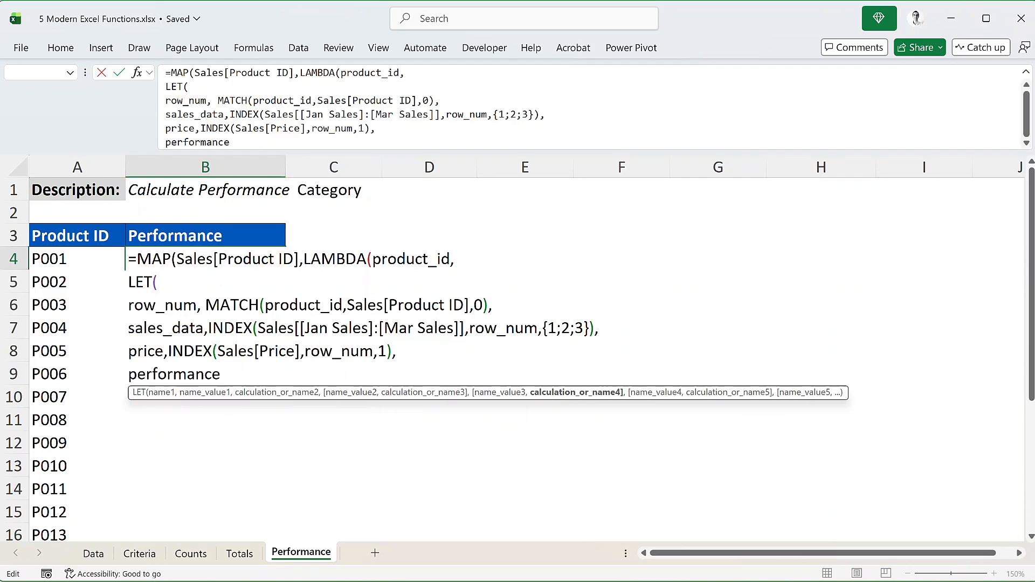
type("_fn,LAMBDA")
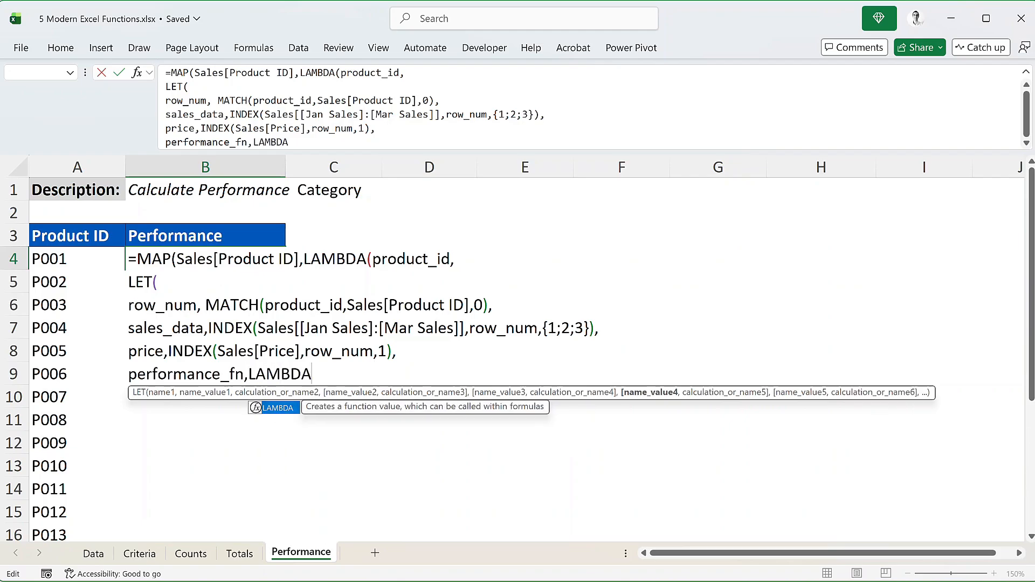
type("(sa")
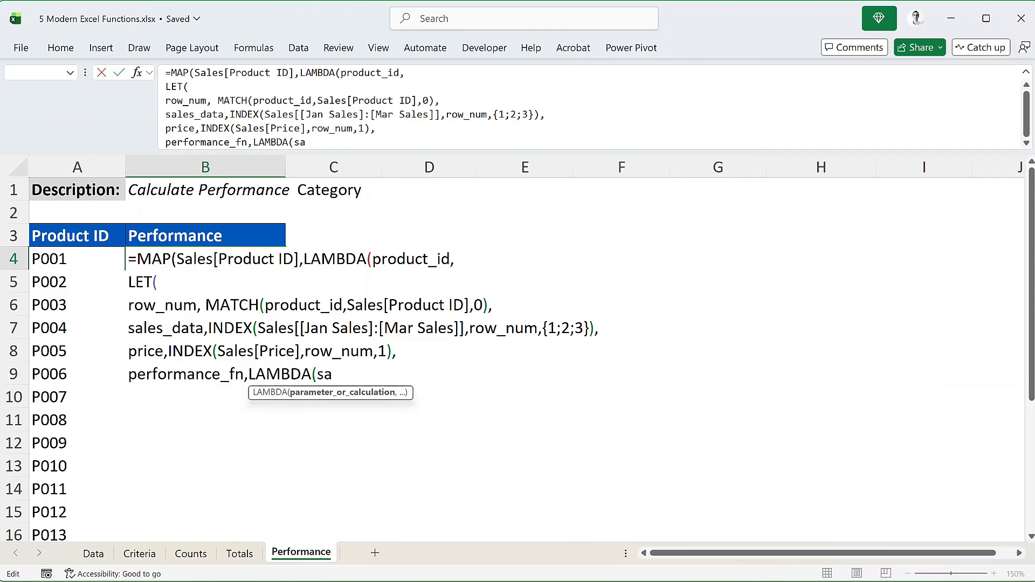
type("les_range")
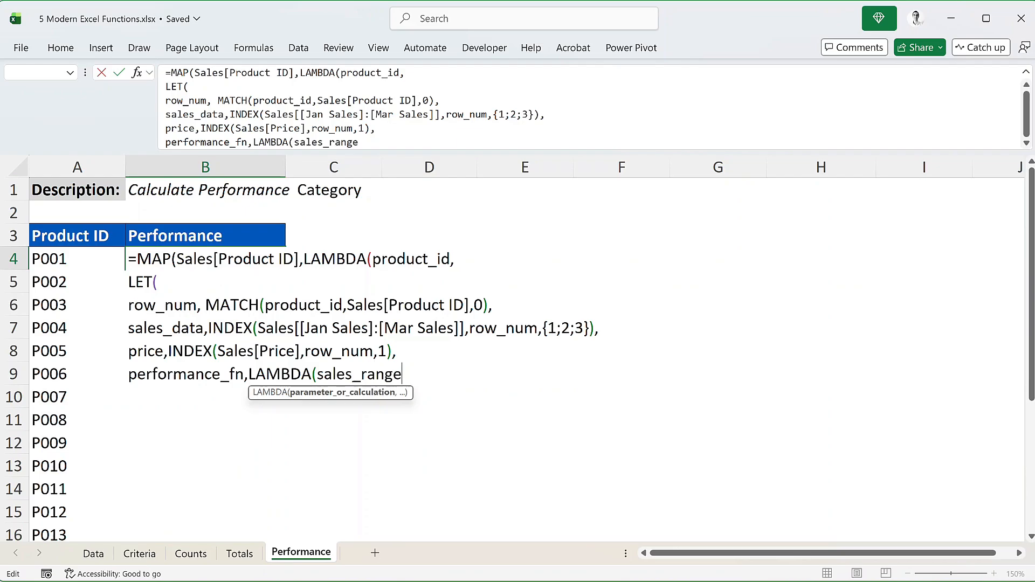
type(",pr_pric")
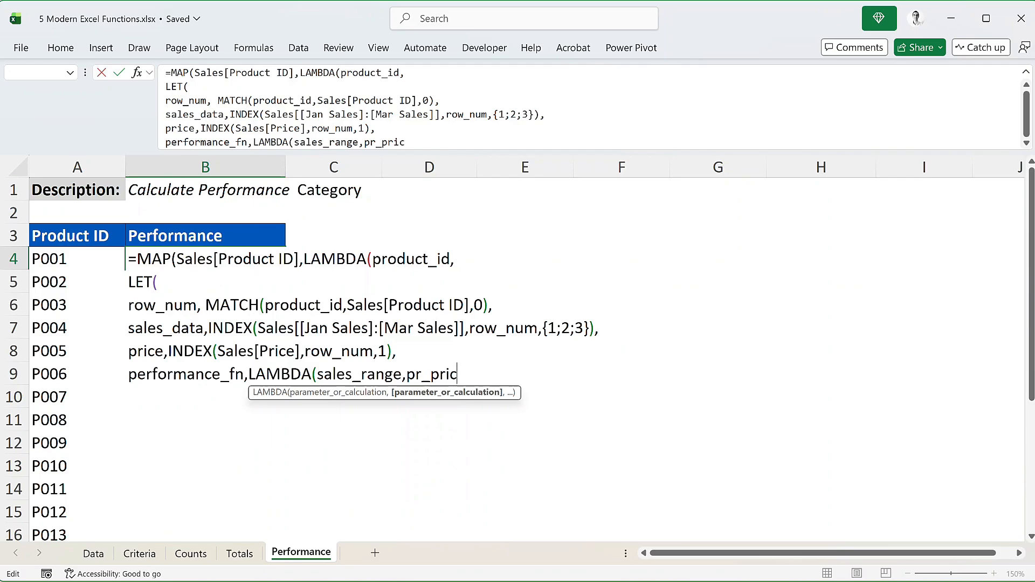
type("e,")
key("alt+Return")
type("LET(")
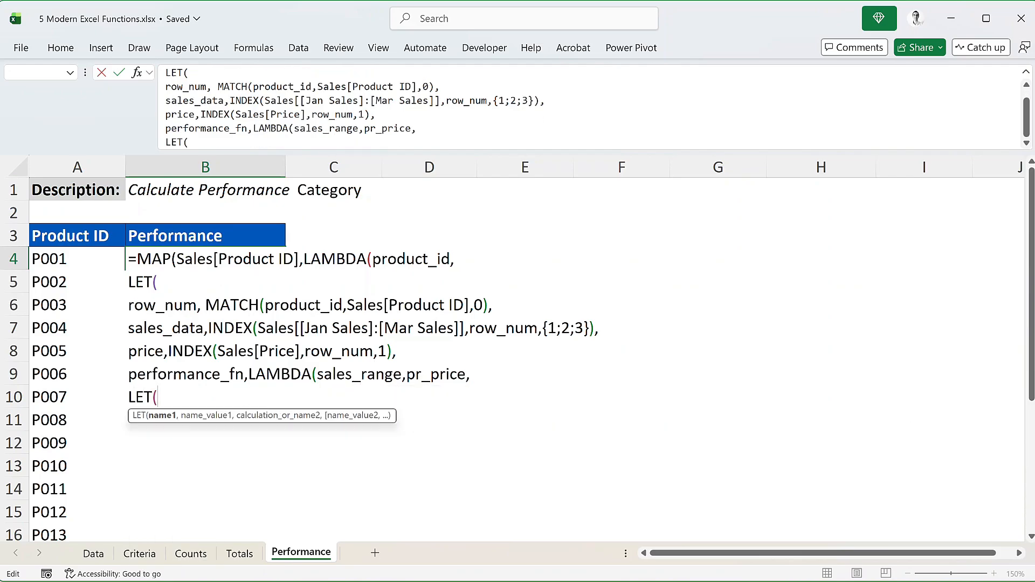
key("alt+Return")
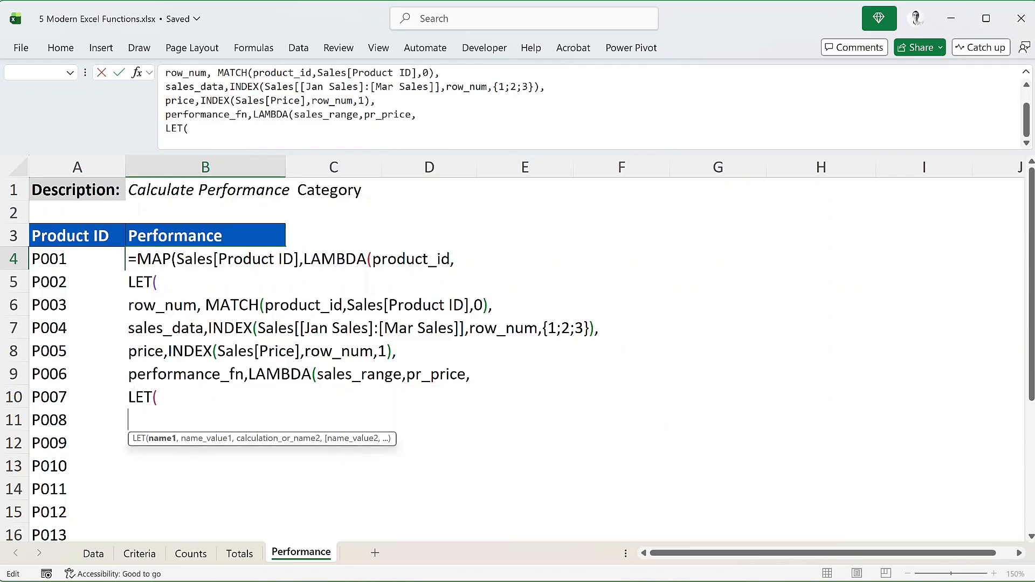
- Define total_sales in the nested LET as SUM(sales_range), followed by a comma and a new line
type("total_sales,Sum")
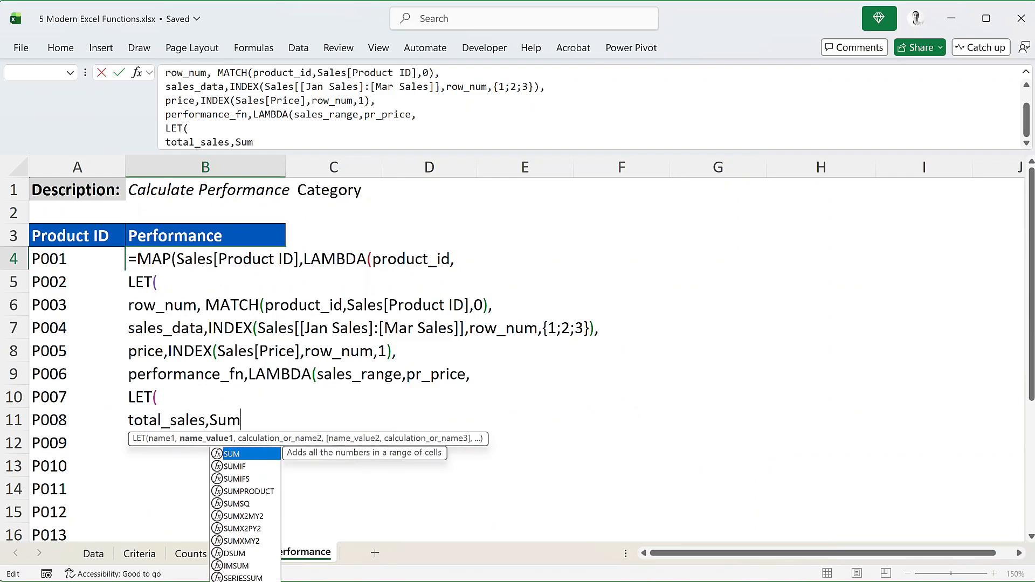
key("Tab")
type("sales")
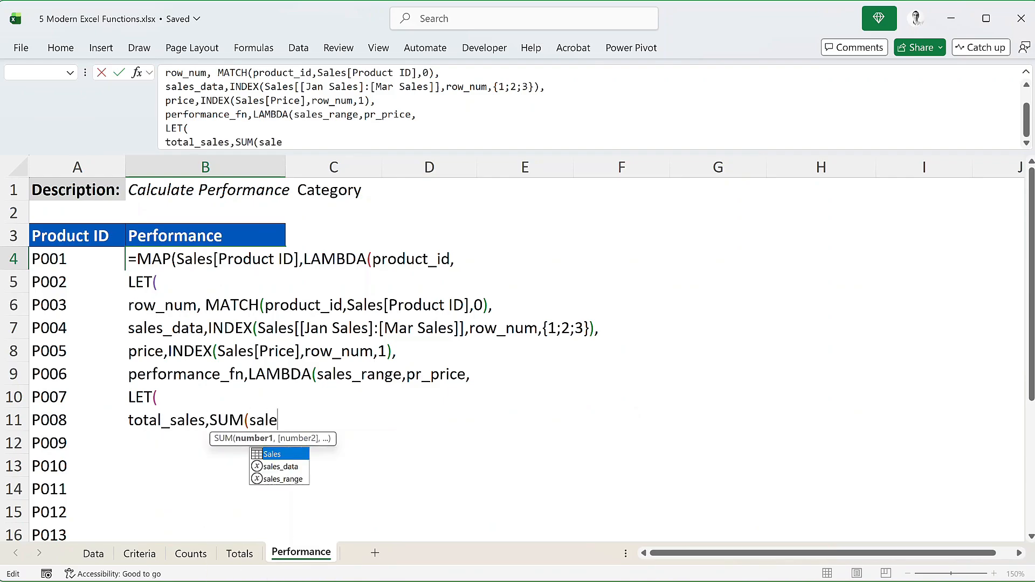
key("Tab")
type("),")
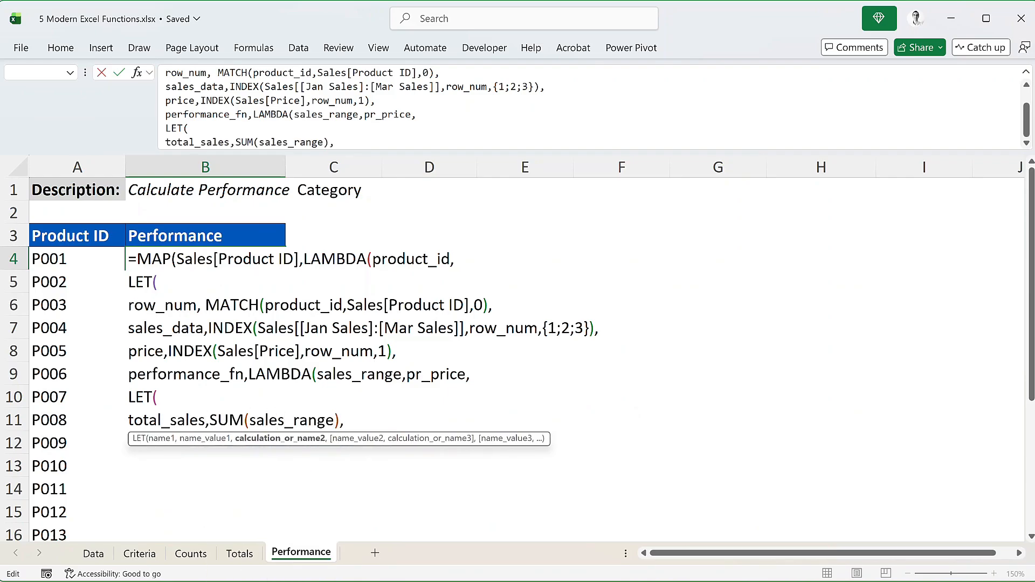
key("alt+Return")
- Define avg_monthly in the nested LET as total_sales/3, followed by a comma and a new line
type("avg_mo")
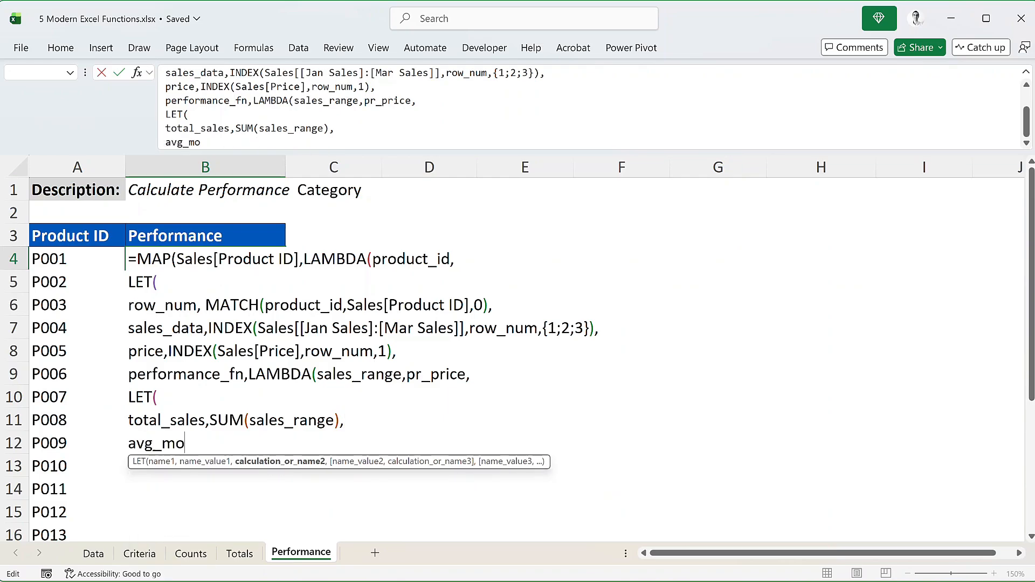
type("nthly,total")
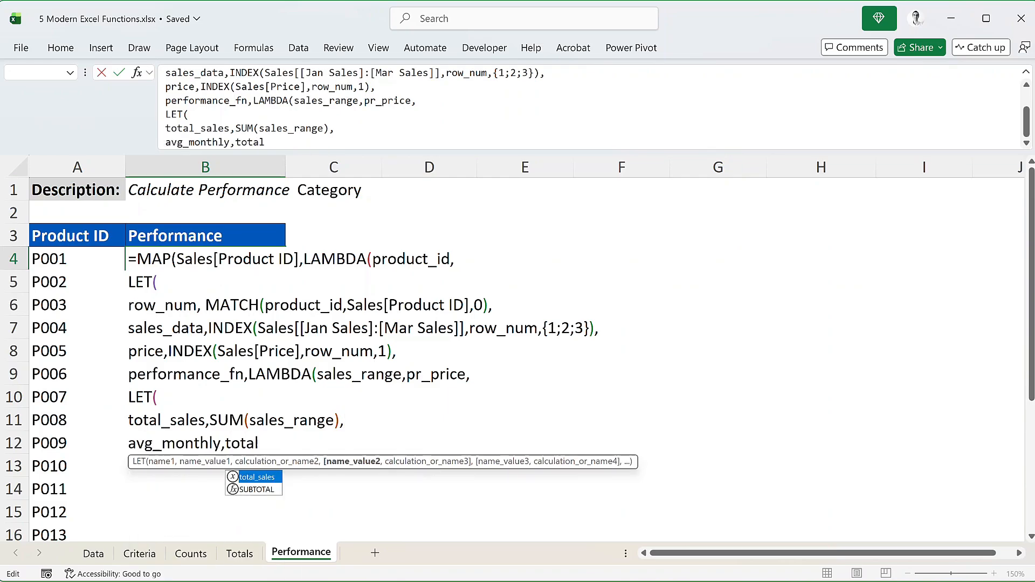
type("_sales/3,")
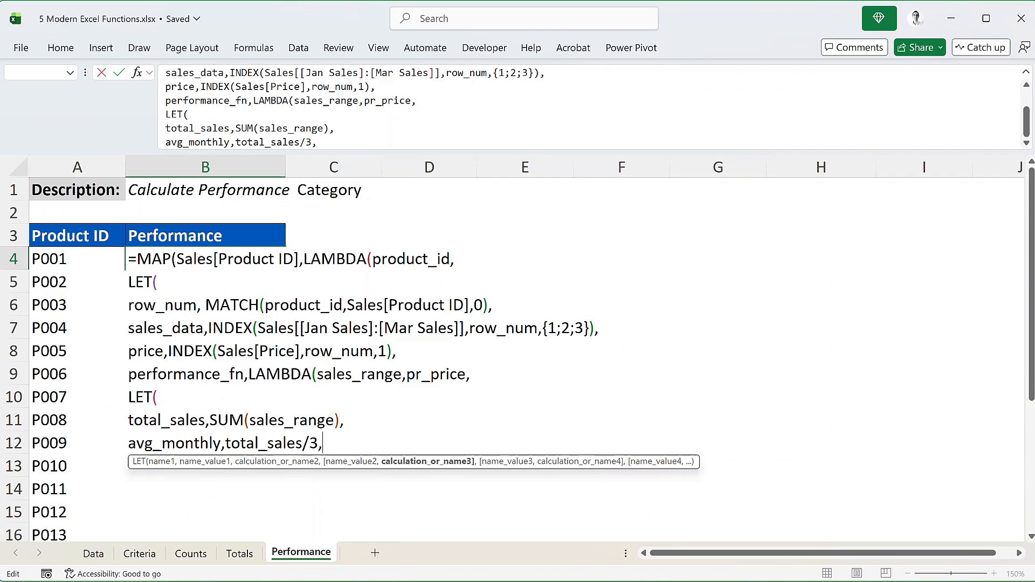
key("alt+Return")
- Define revenue in the nested LET as total_sales*pr_price, followed by a comma and a new line
type("revenue,")
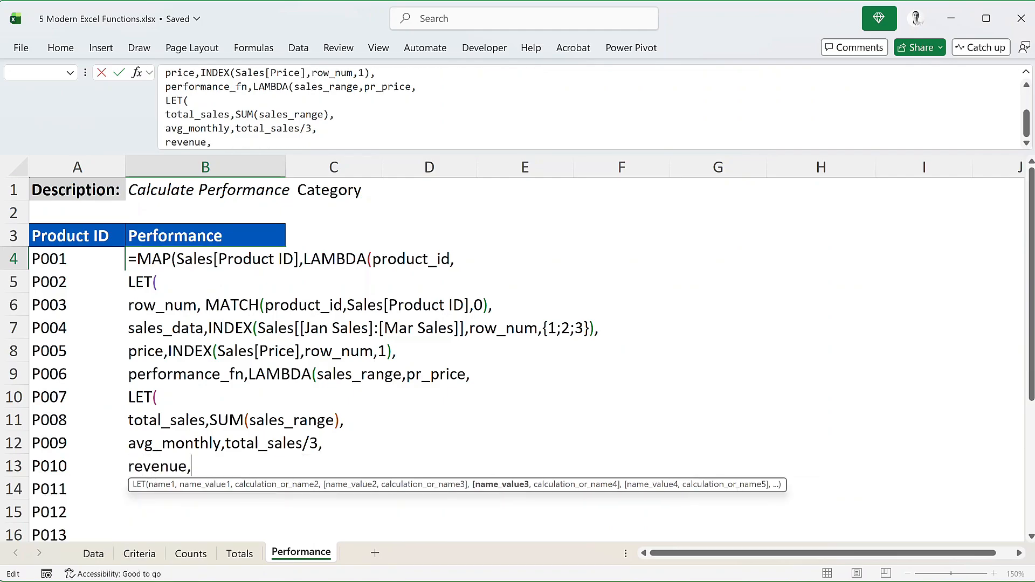
type("tota")
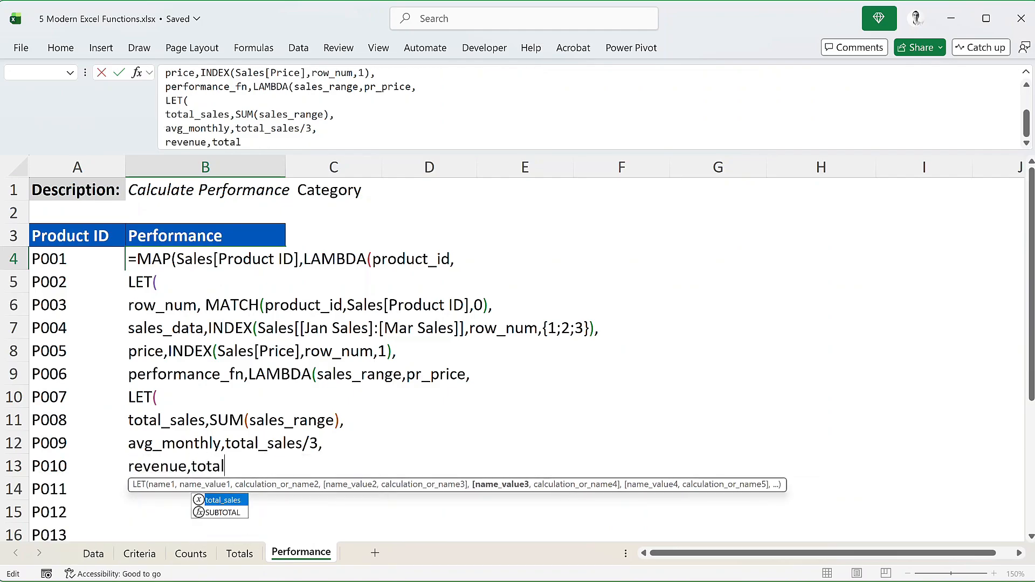
type("l")
key("Tab")
type("*pr")
key("Tab")
type(",")
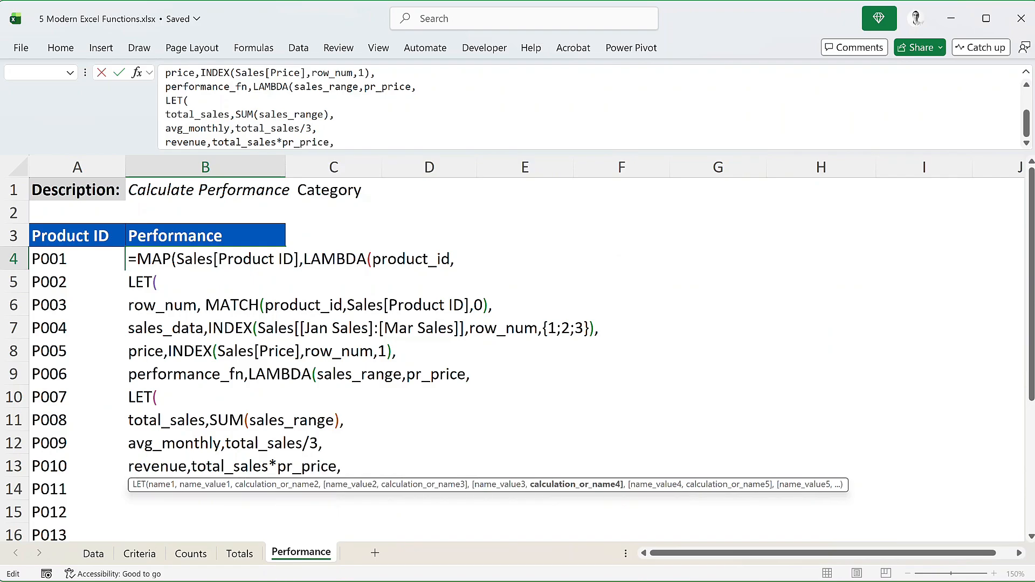
key("alt+Return")
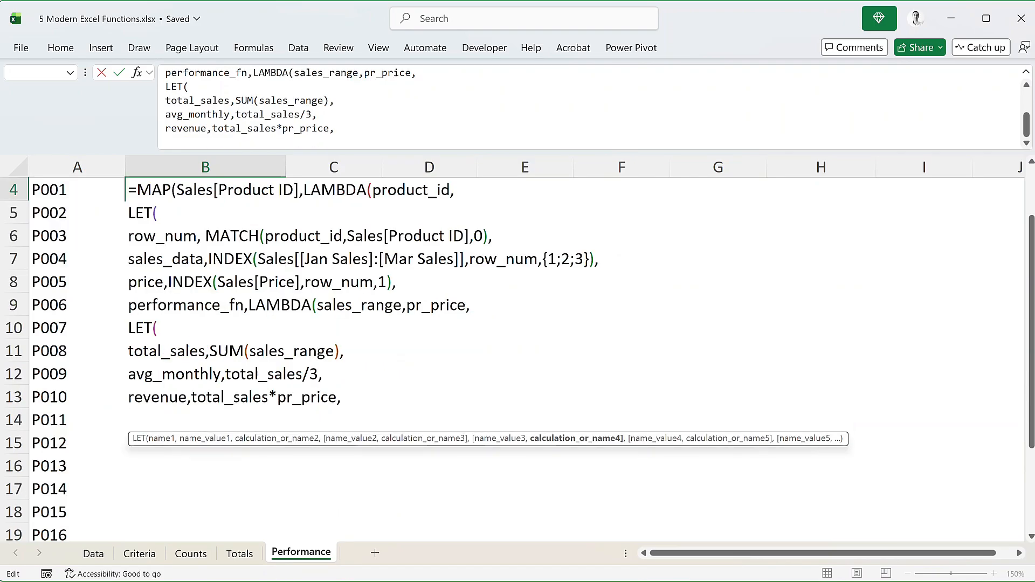
- Add IF(AND(avg_monthly>=200,revenue>=15000) returning "Star Performer", followed by a comma and a new line
type("IF(AND(")
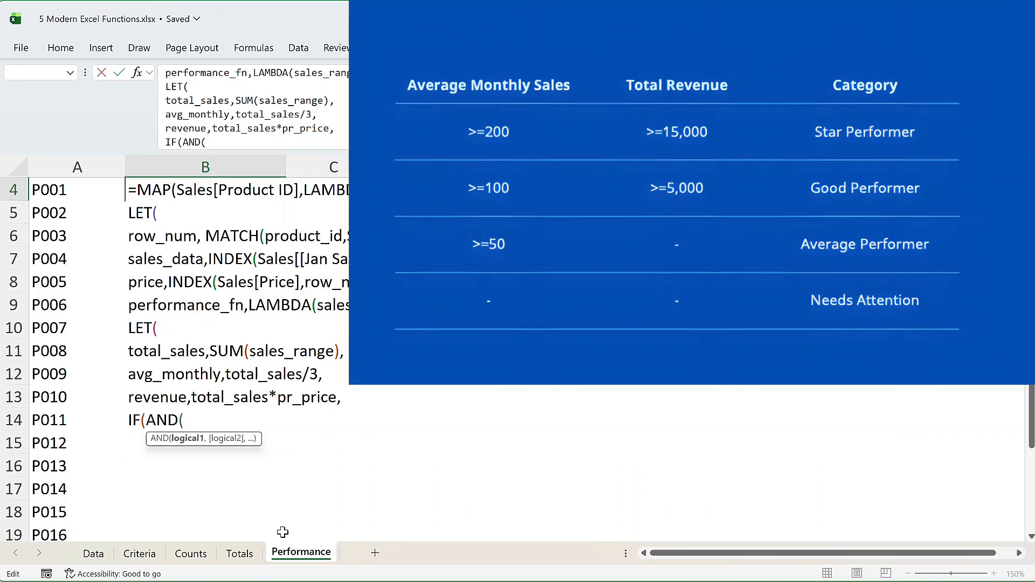
type("avg_monthly>=200")
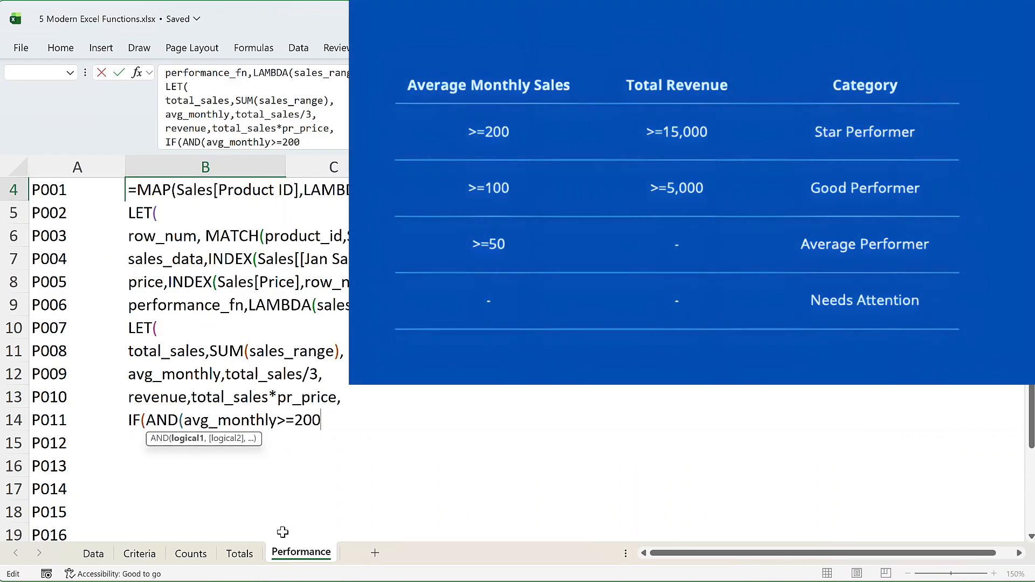
type(",revenue>=1500")
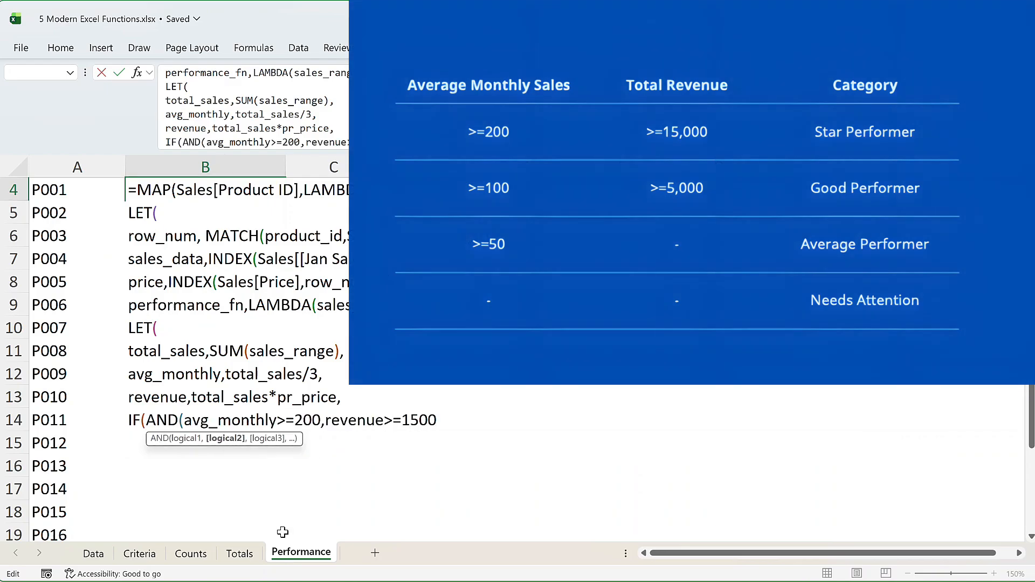
type("0),\"Star Performer\"")
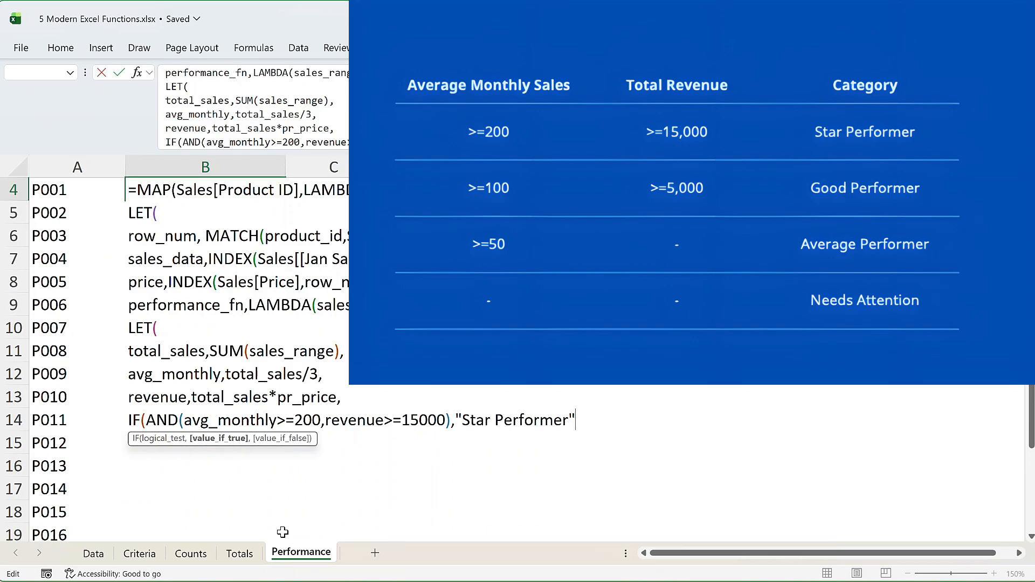
type(",")
key("alt+Return")
- Nest IF(AND(avg_monthly>=100,revenue>=5000) returning "Good Performer" as the false branch, followed by a comma and a new line
type("IF(AND(a")
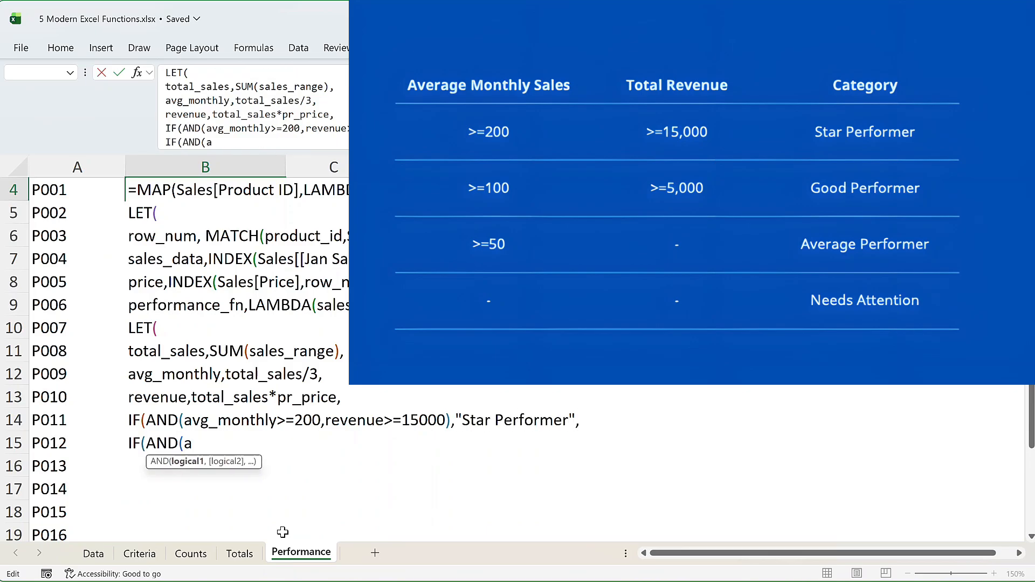
type("vg_monthly>=100")
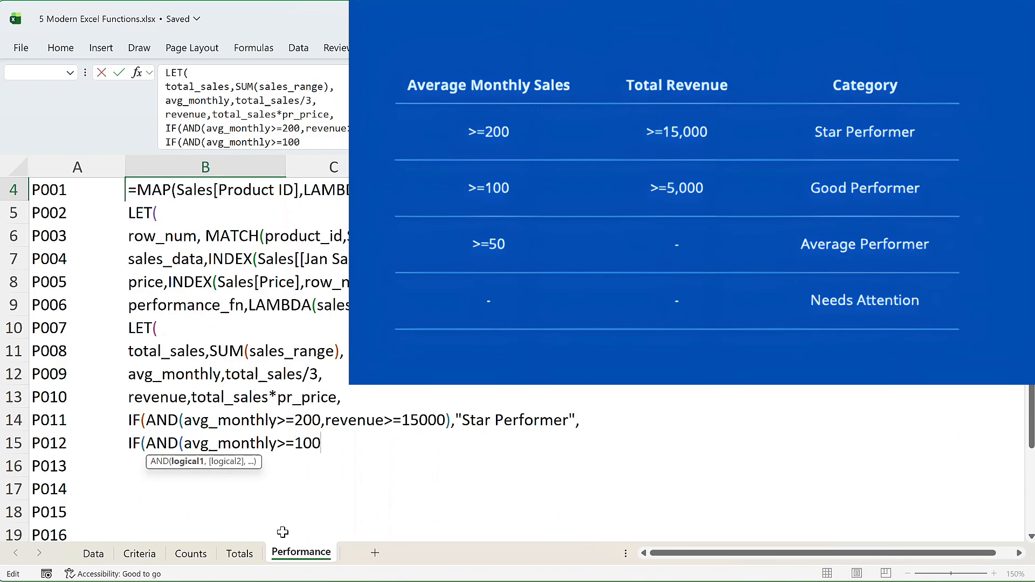
type(",revenue>=5000)")
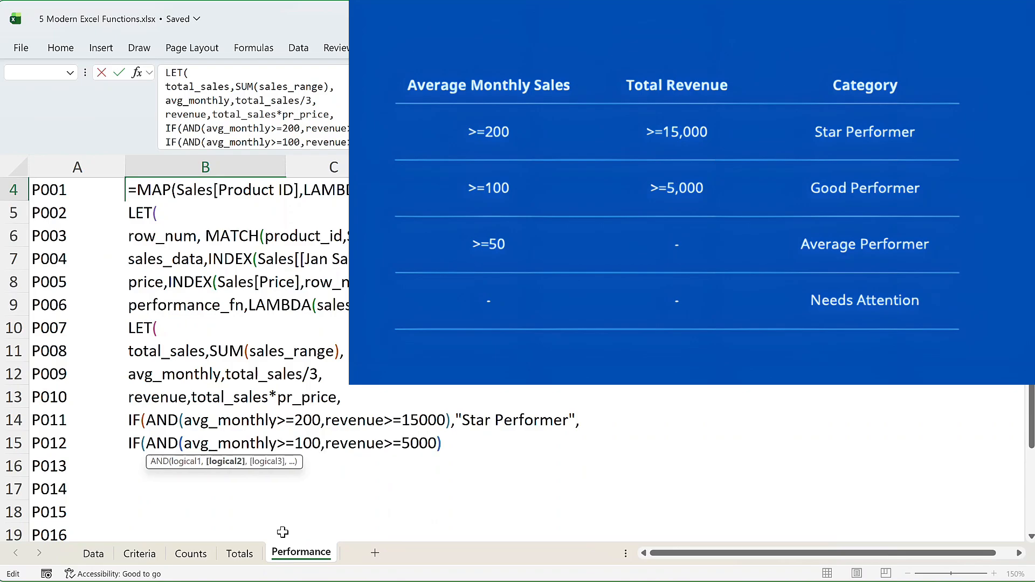
type(",\"Good Performer\"")
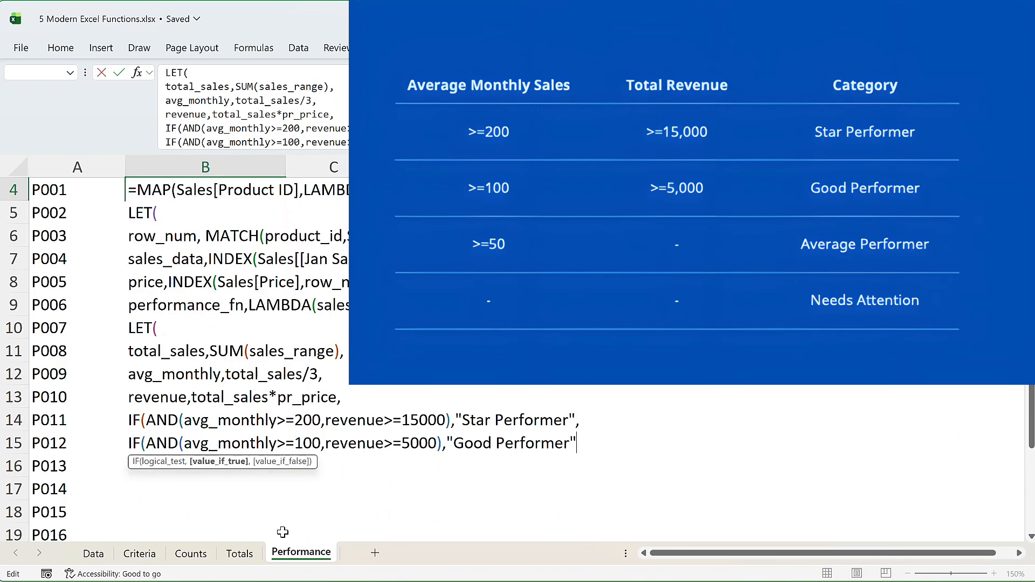
type(",")
key("alt+Return")
- Nest a final IF returning "Average Performer" when avg_monthly>=50 and otherwise "Needs Attention", and close all three IFs
type("If(Avg_mo")
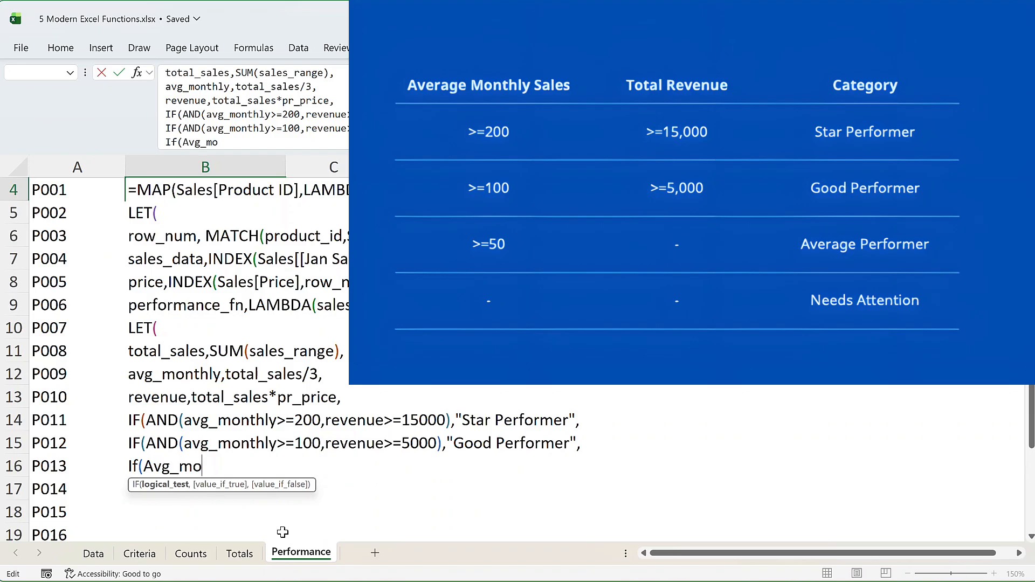
type("nthly>=50,\"Avera")
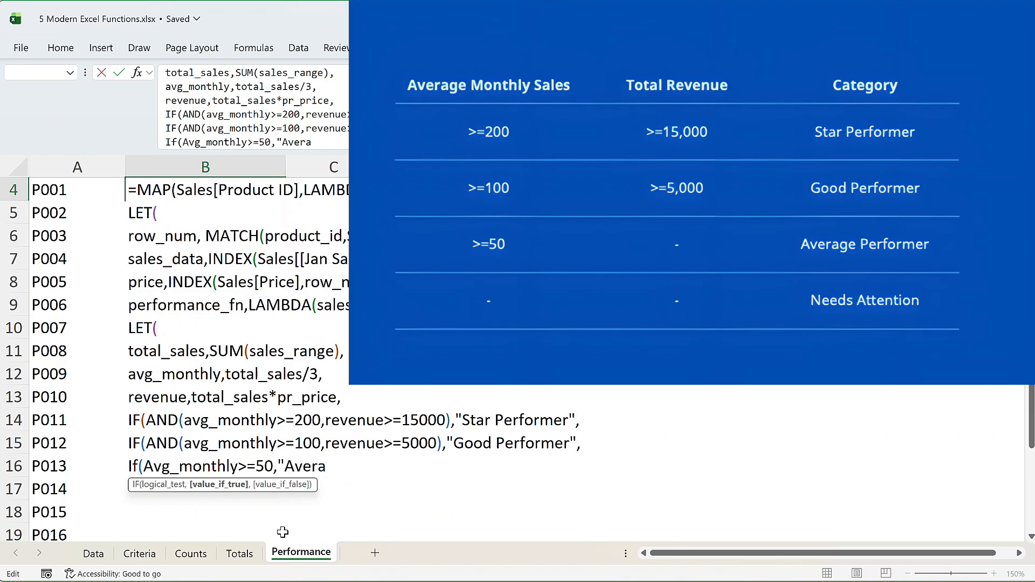
type("ge Performer\",\"Needs At")
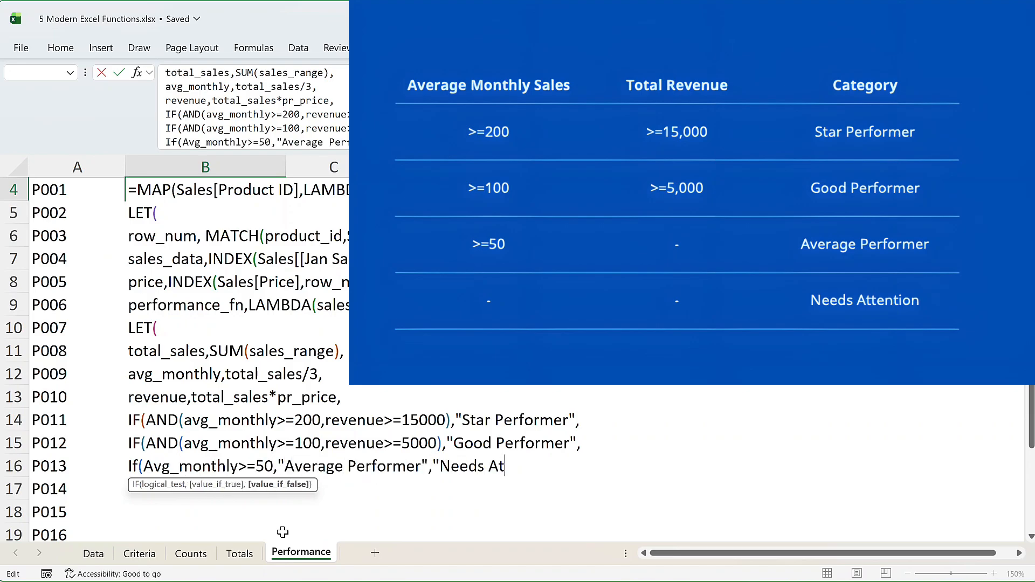
type("tention\")))")
- Close the nested LET and the performance_fn LAMBDA on separate lines, followed by a comma and a new line
key("alt+Return")
type(")")
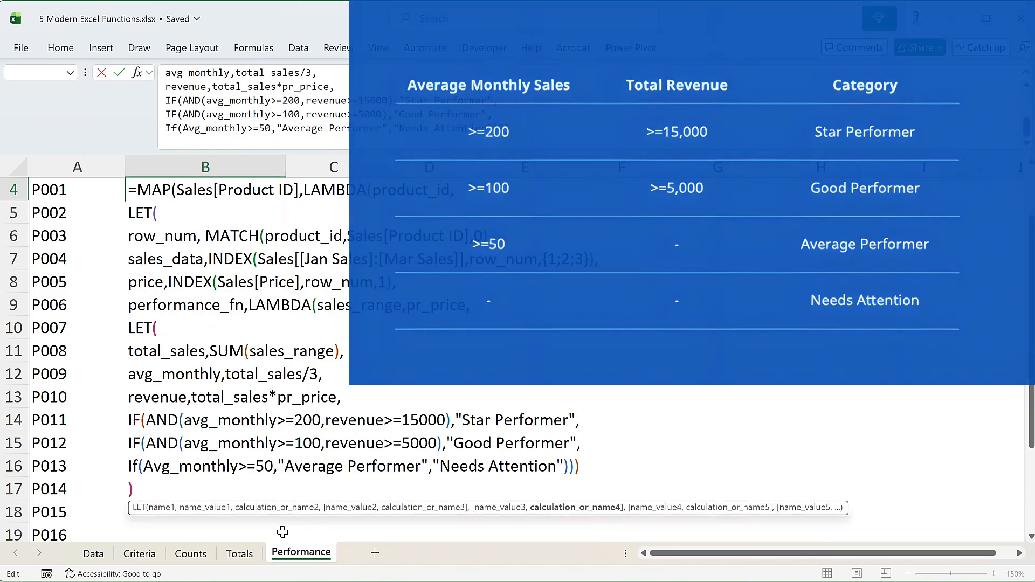
key("alt+Return")
type(")")
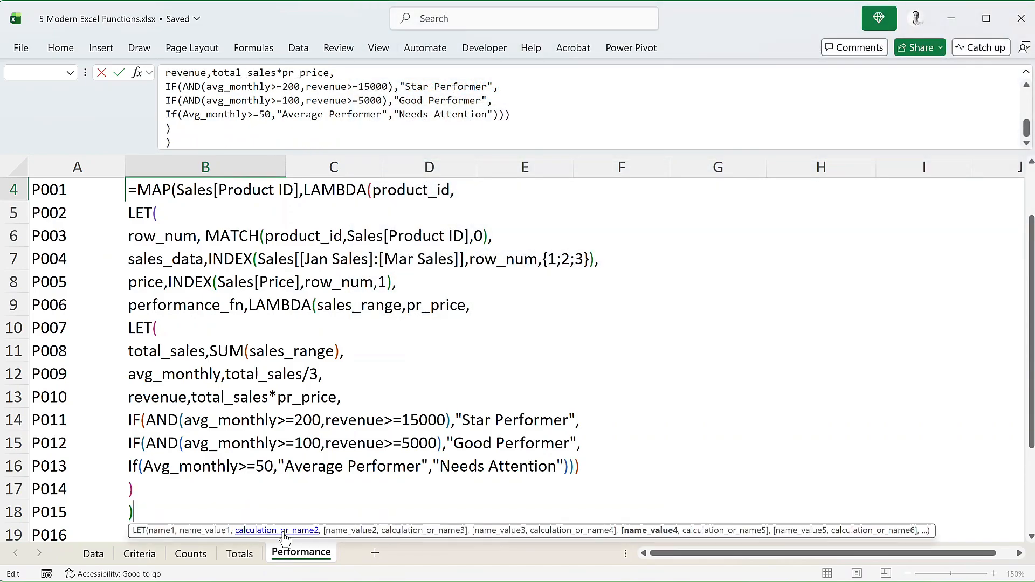
type(",")
key("alt+Return")
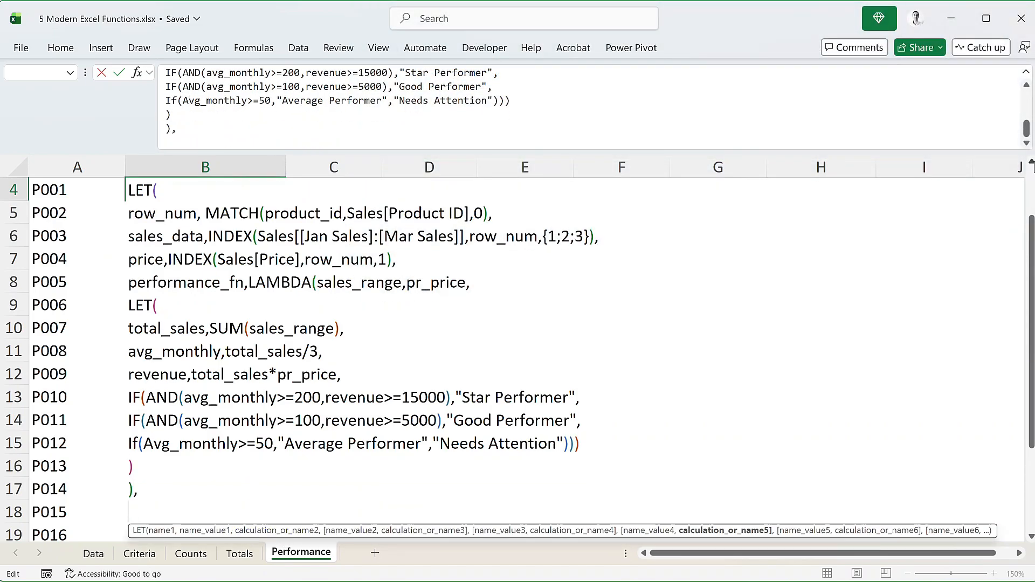
- Return performance_fn(sales_data,price) as the outer LET's result, close the LET, LAMBDA and MAP, and enter the formula
type("performa")
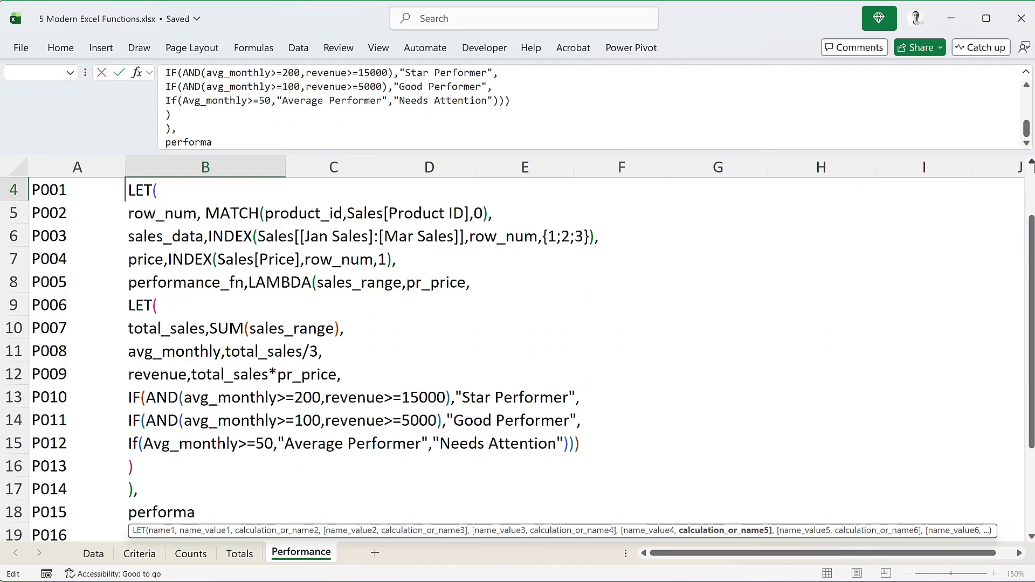
type("nce_fn(")
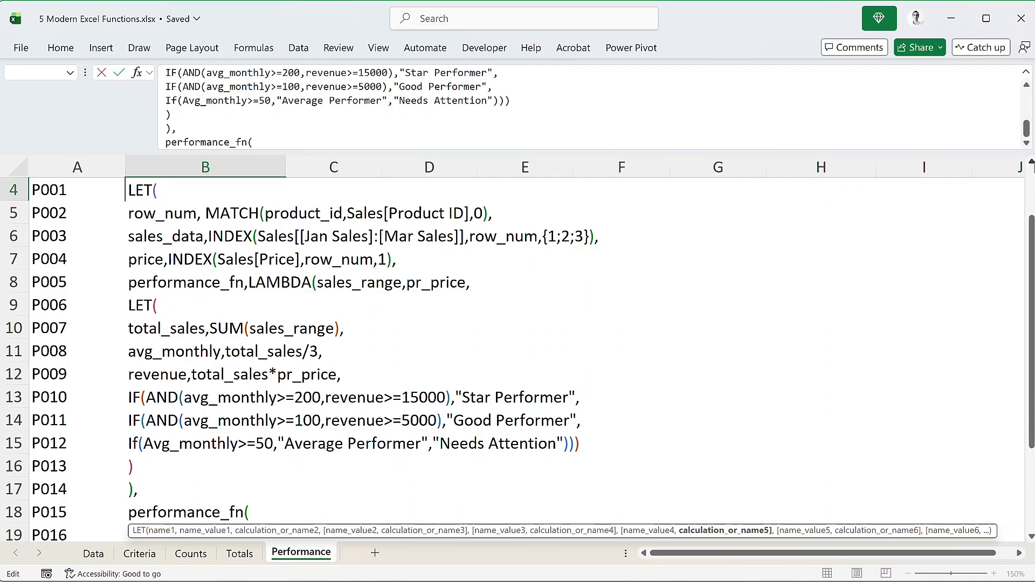
type("sales_dat")
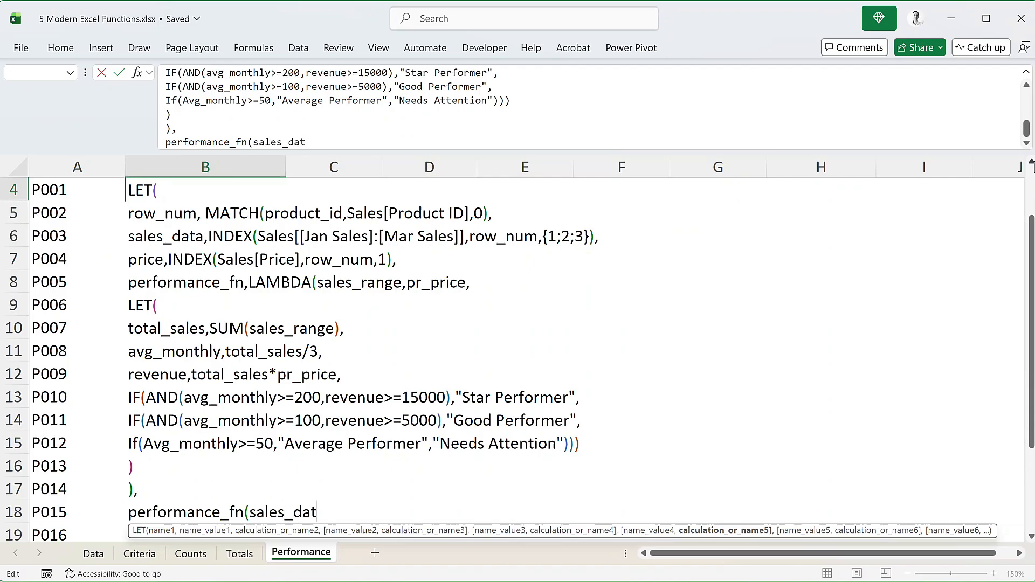
type("a,price)")
key("alt+Return")
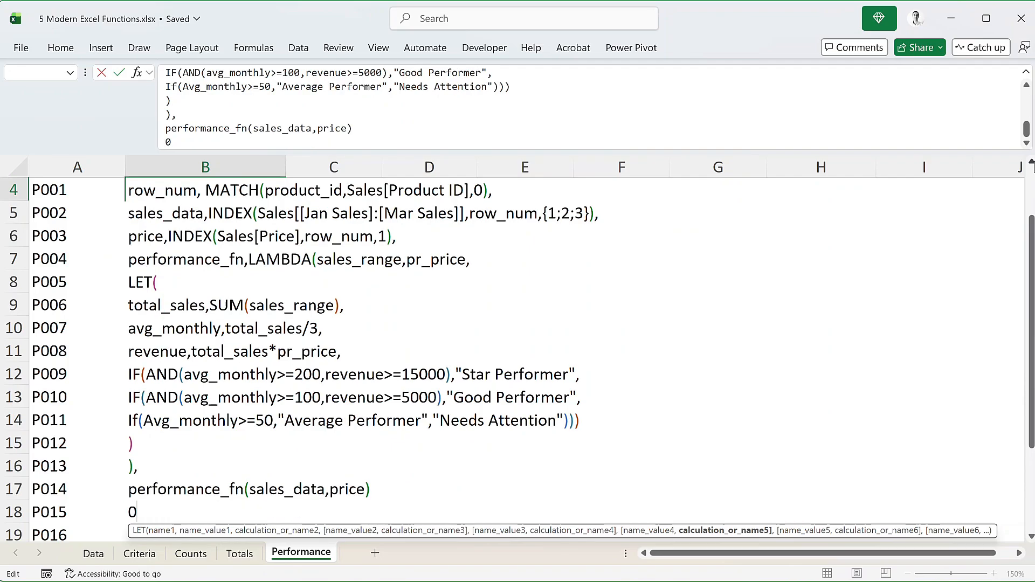
type(")))")
key("Return")
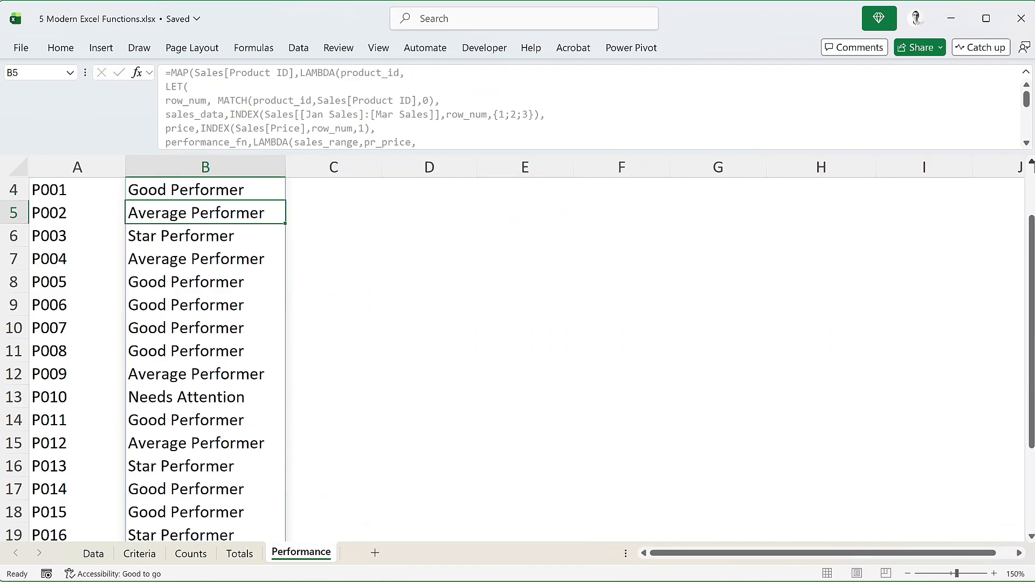
scroll(141, 218, "up", 1)
scroll(142, 218, "down", 4)
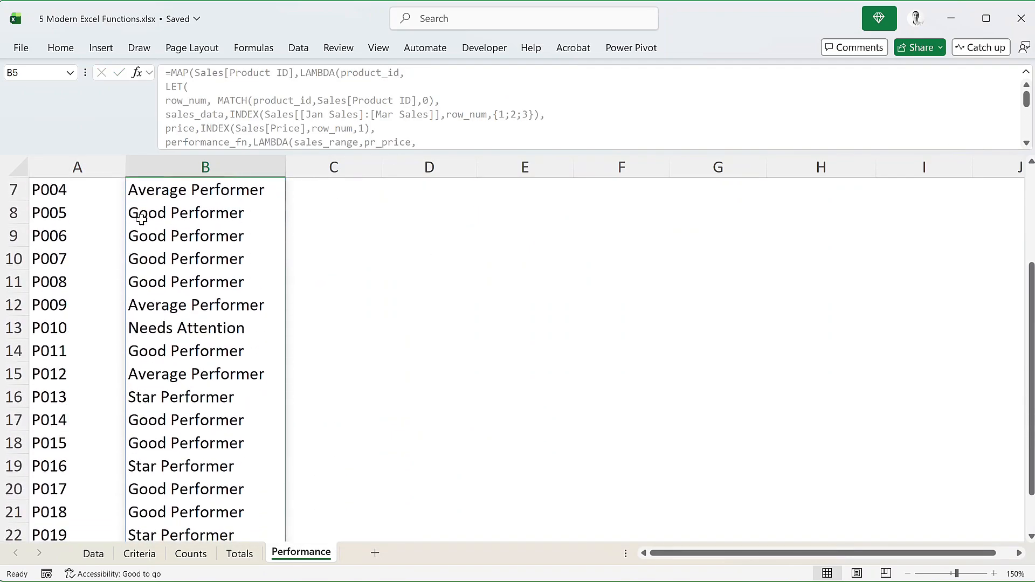
scroll(141, 218, "up", 3)
scroll(141, 219, "up", 1)
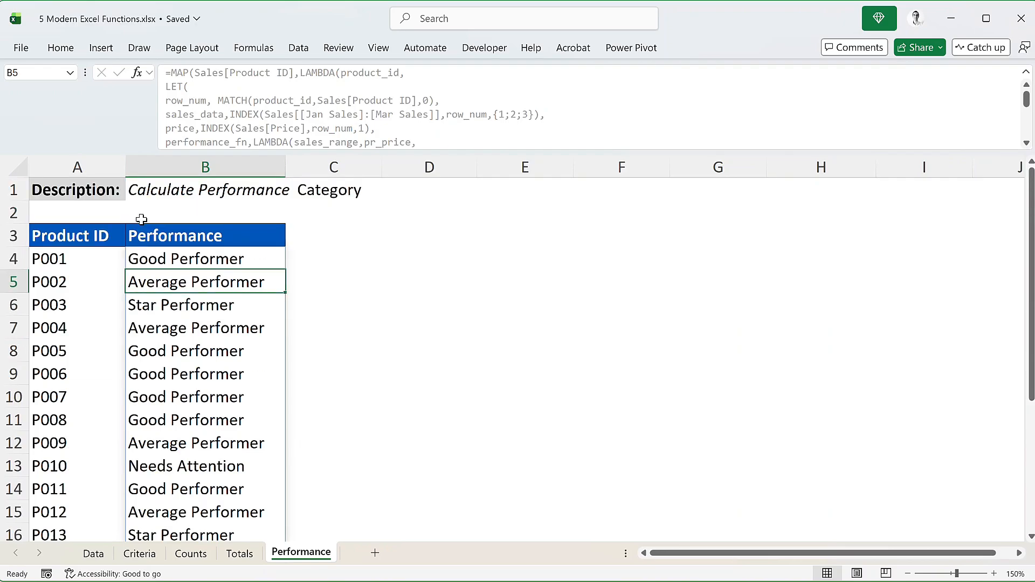